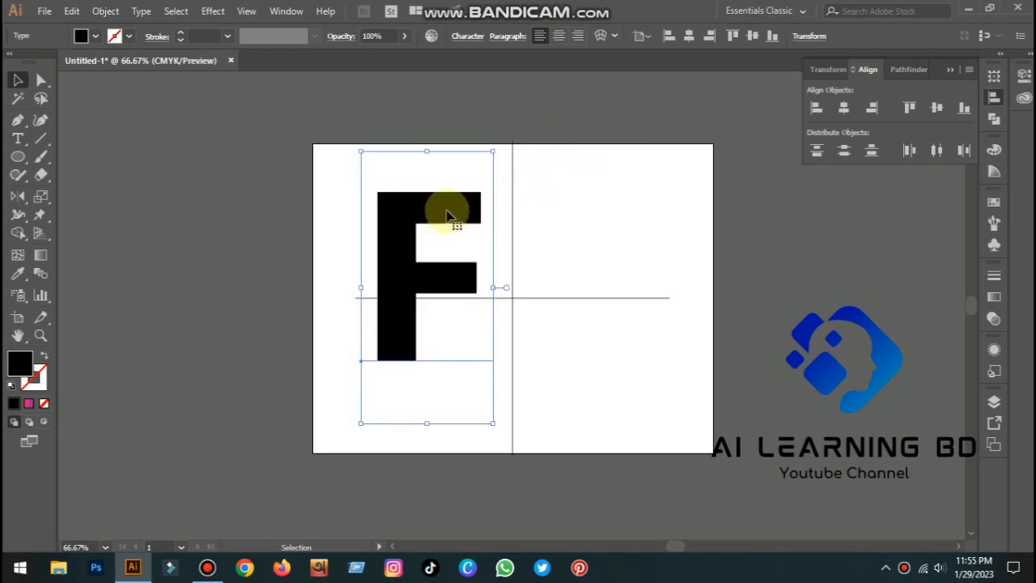
Move the F letter slightly down and expand it into outlined shapes
drag(450, 219, 449, 247)
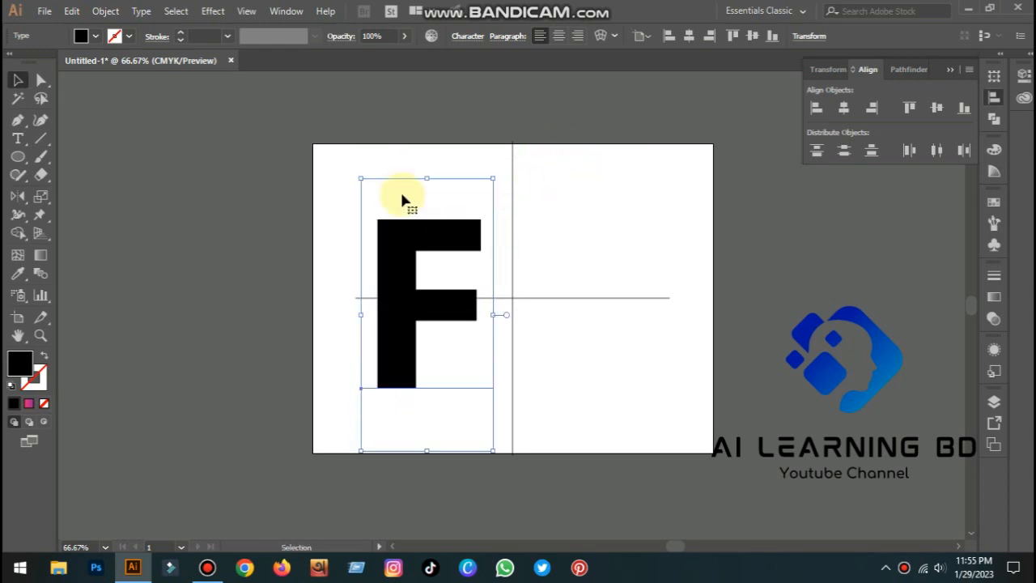
click(41, 81)
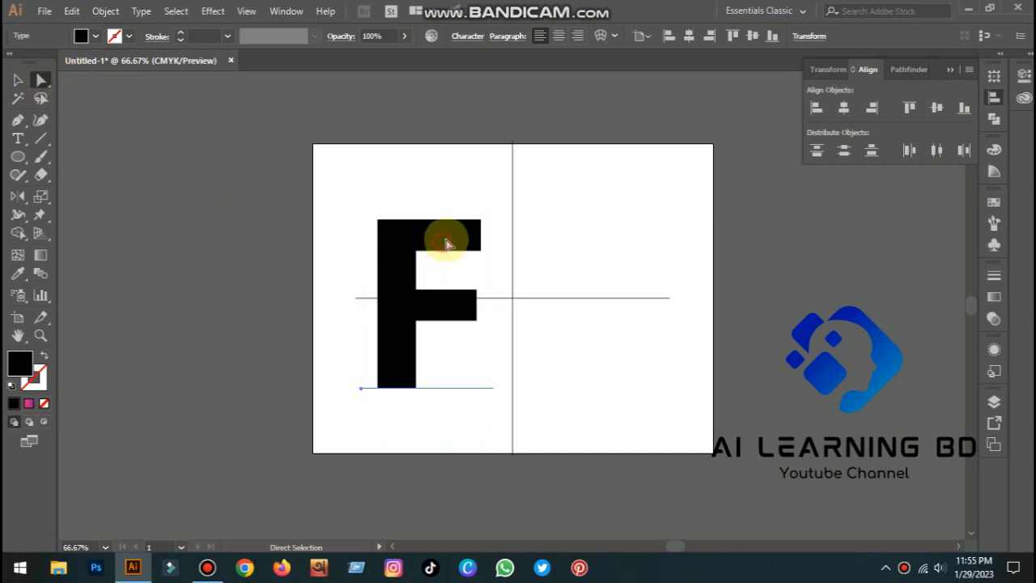
click(18, 79)
click(119, 11)
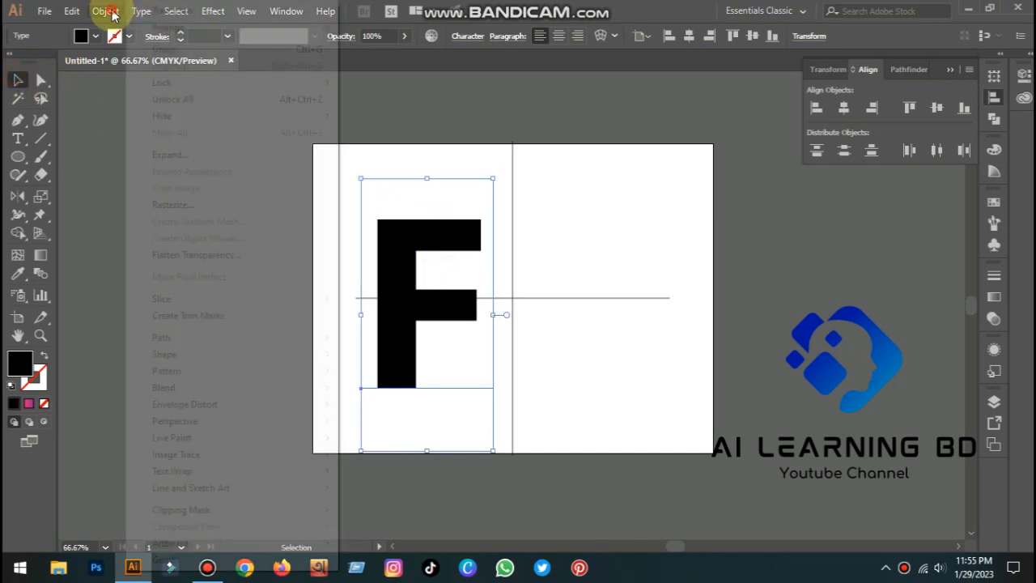
click(184, 158)
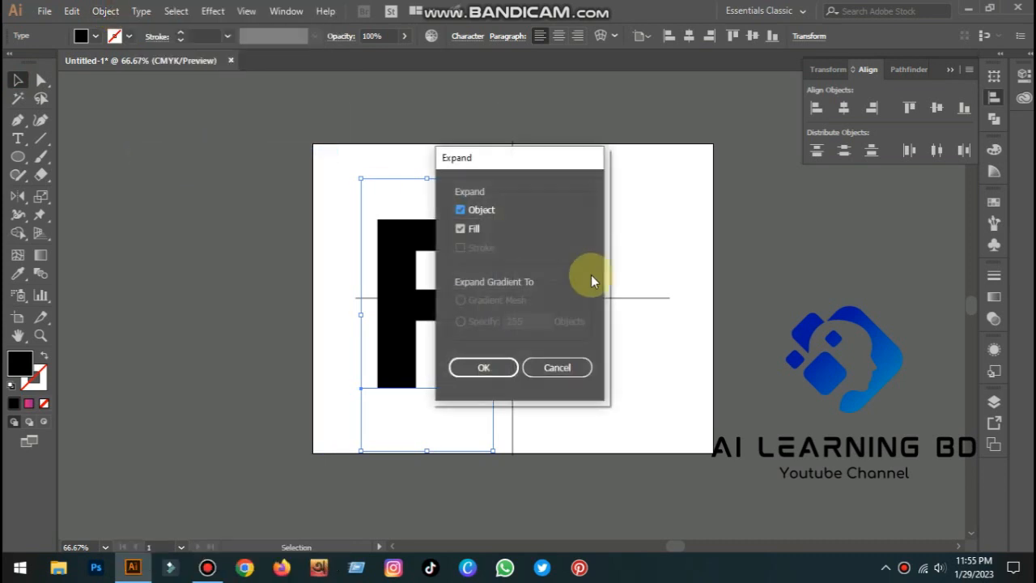
click(504, 365)
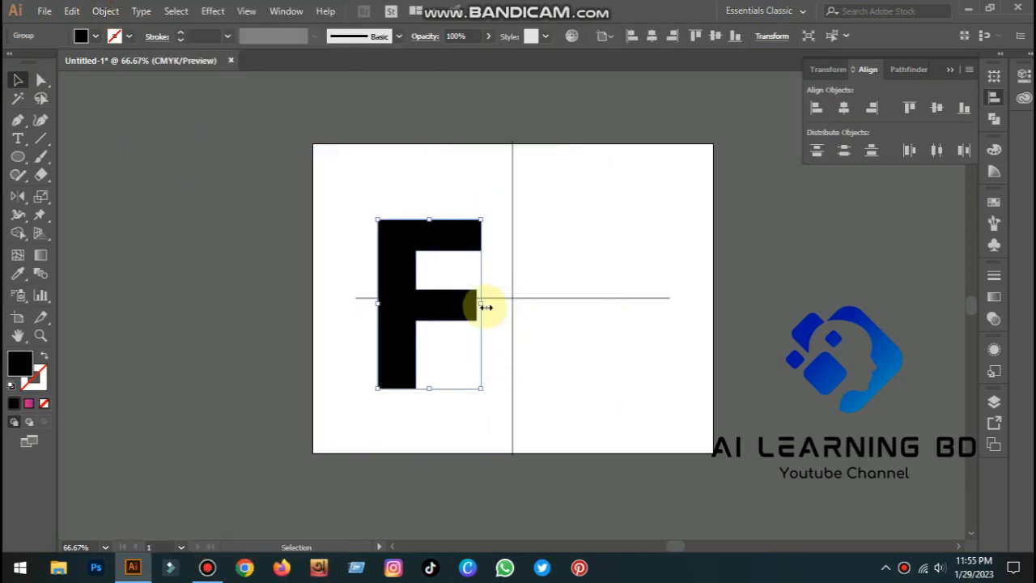
Round the top-right corner of the F's top arm to about 61 px
click(564, 256)
click(474, 232)
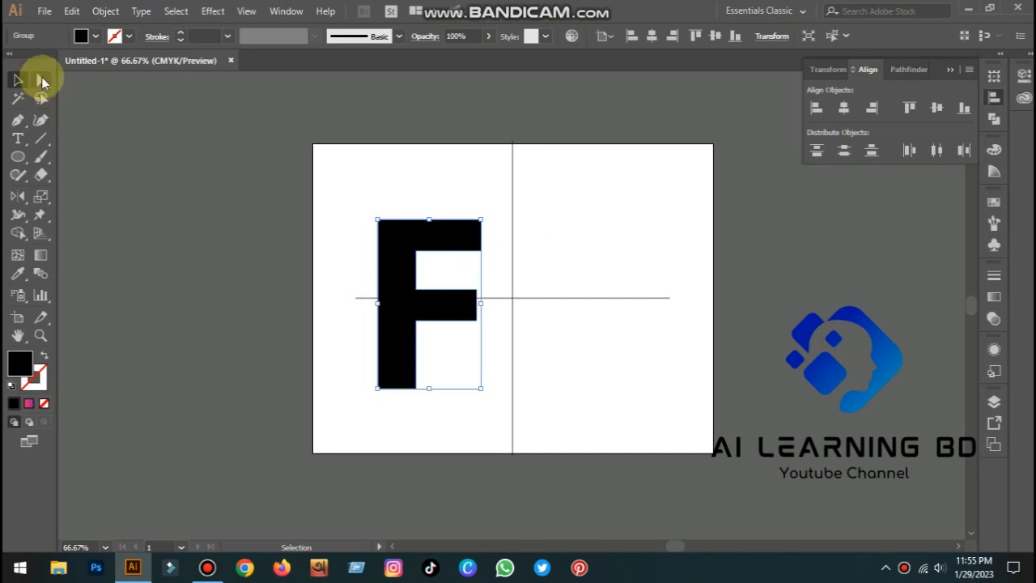
click(42, 81)
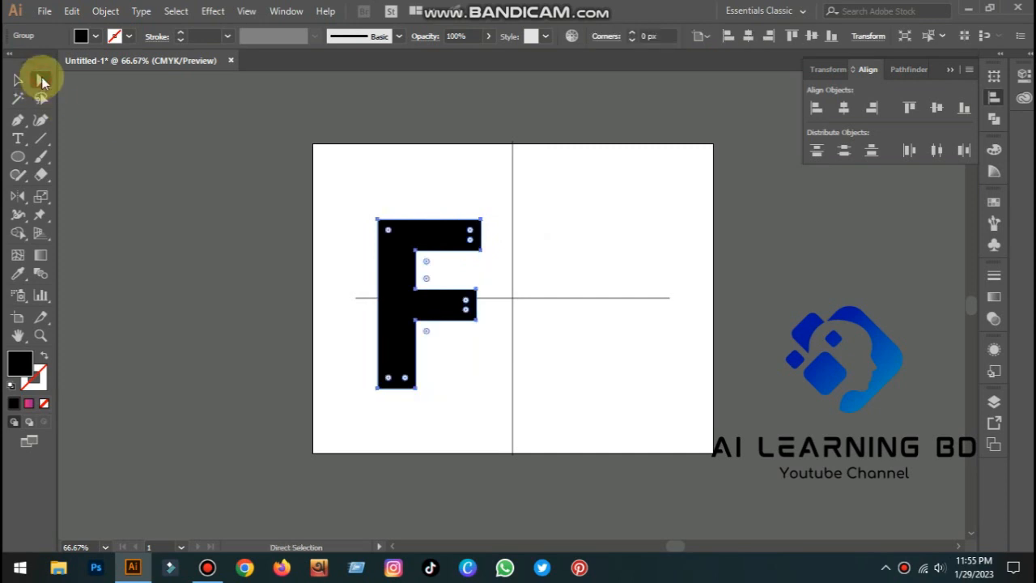
click(479, 251)
drag(472, 244, 464, 238)
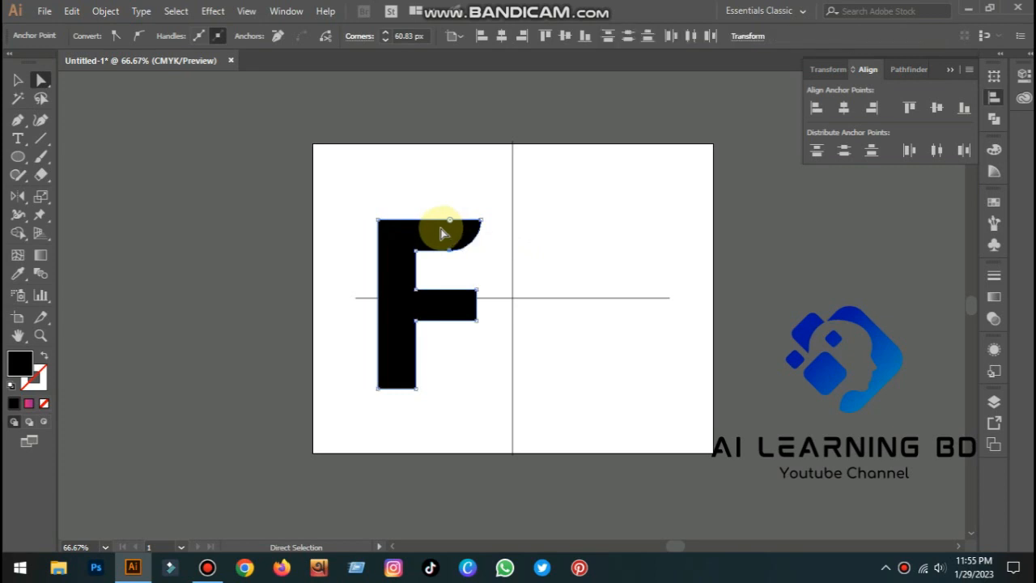
click(649, 247)
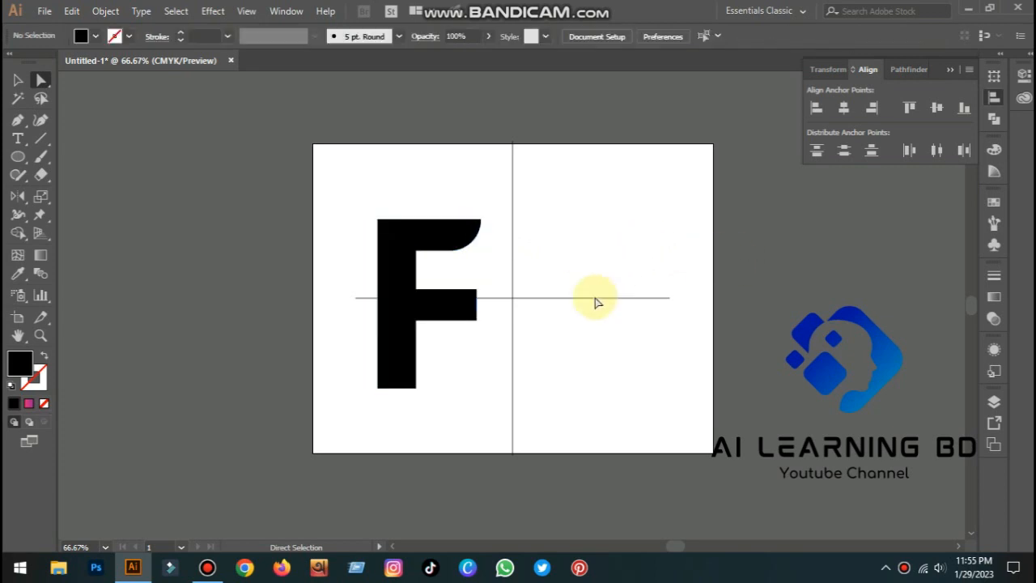
Round the upper-right corner of the F's middle arm to about 61 px
click(471, 299)
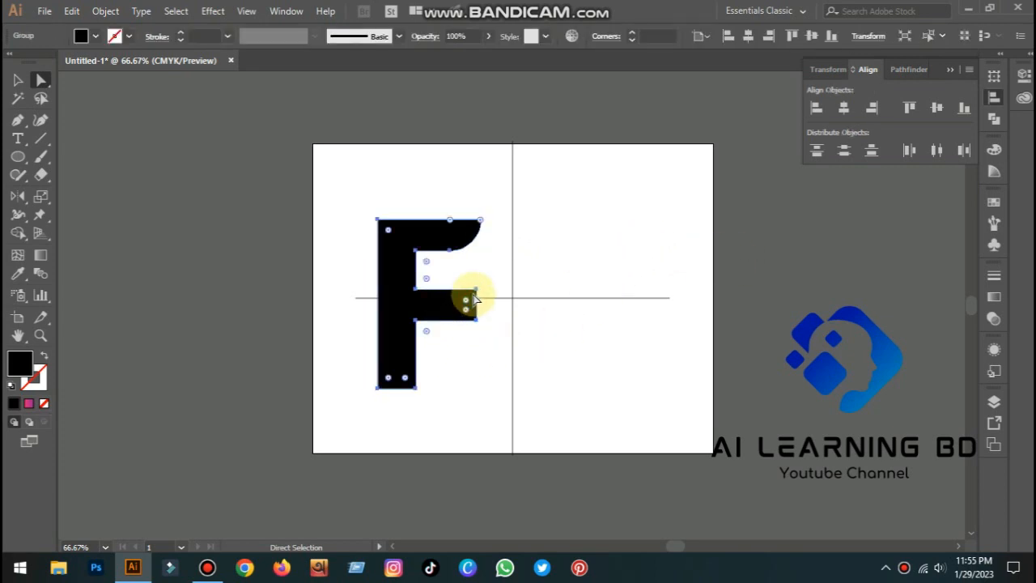
click(476, 290)
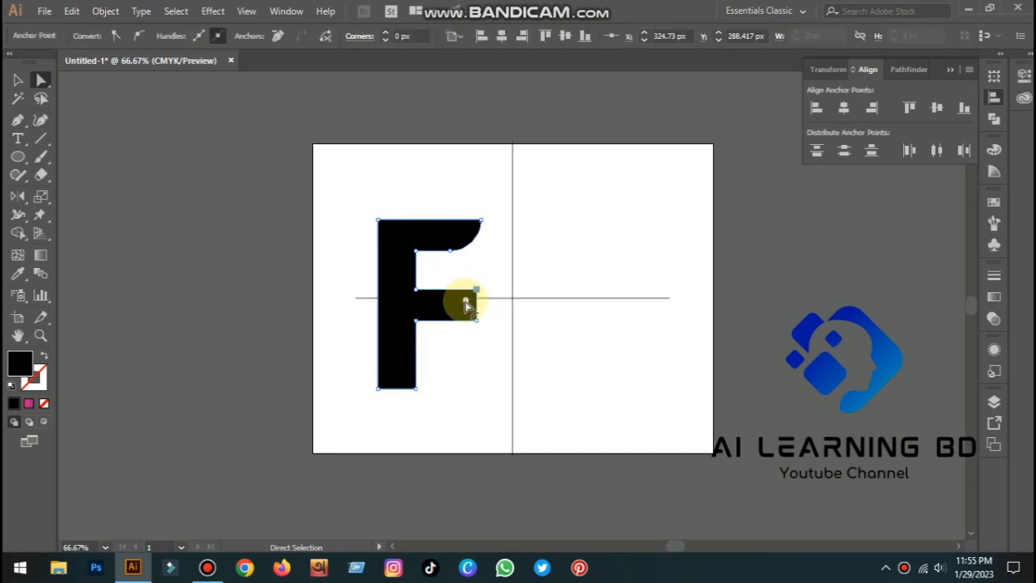
drag(464, 301, 451, 324)
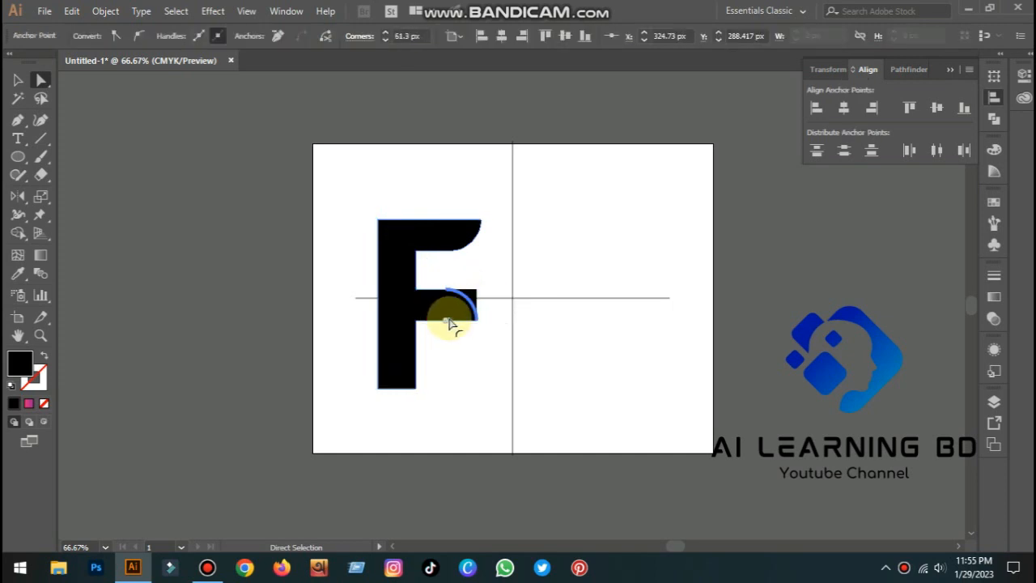
click(590, 340)
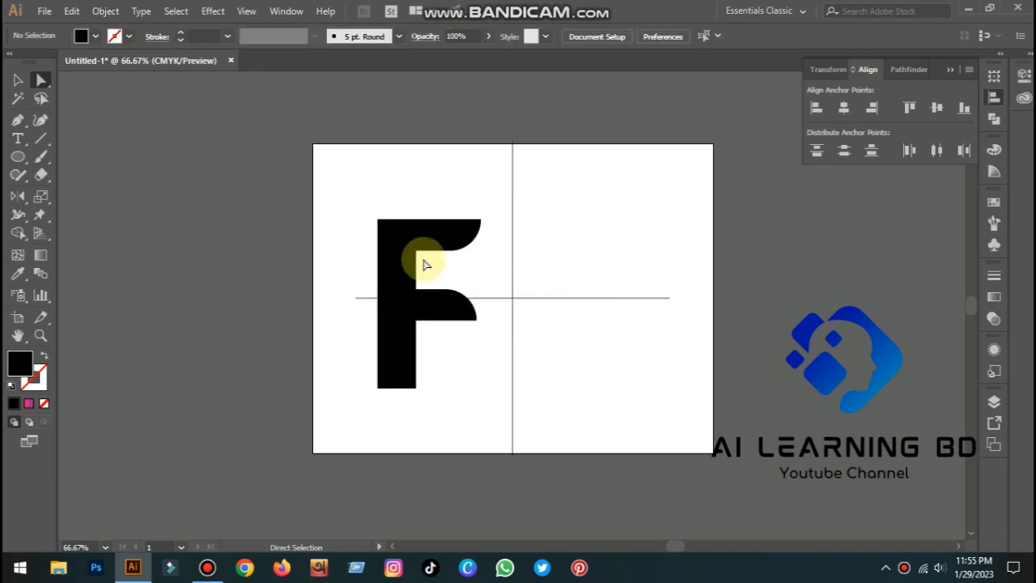
Round the bottom-left corner of the F's stem
click(384, 387)
drag(399, 373, 425, 345)
click(590, 349)
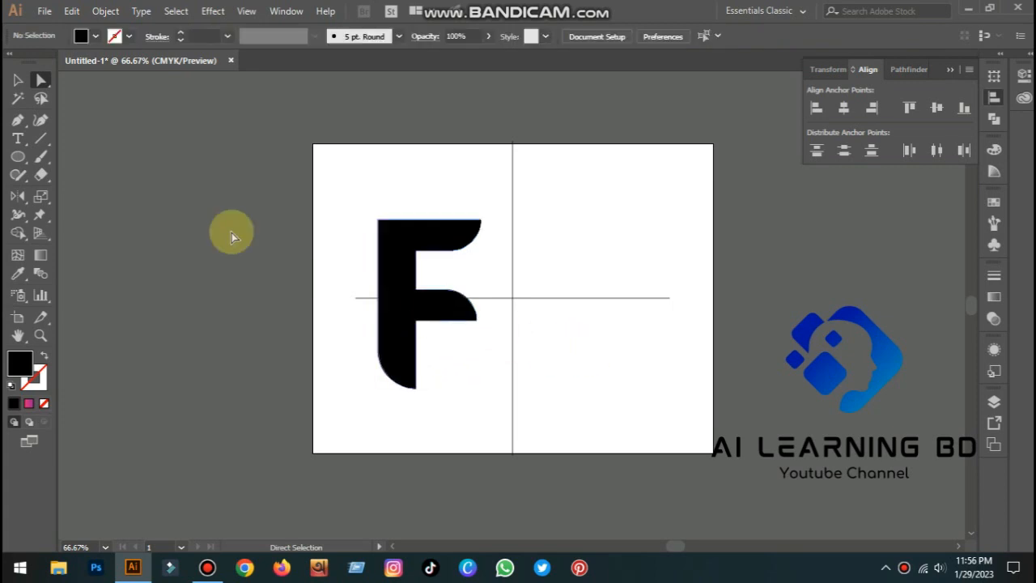
Round the top-left corner of the F to about 37 px
click(389, 230)
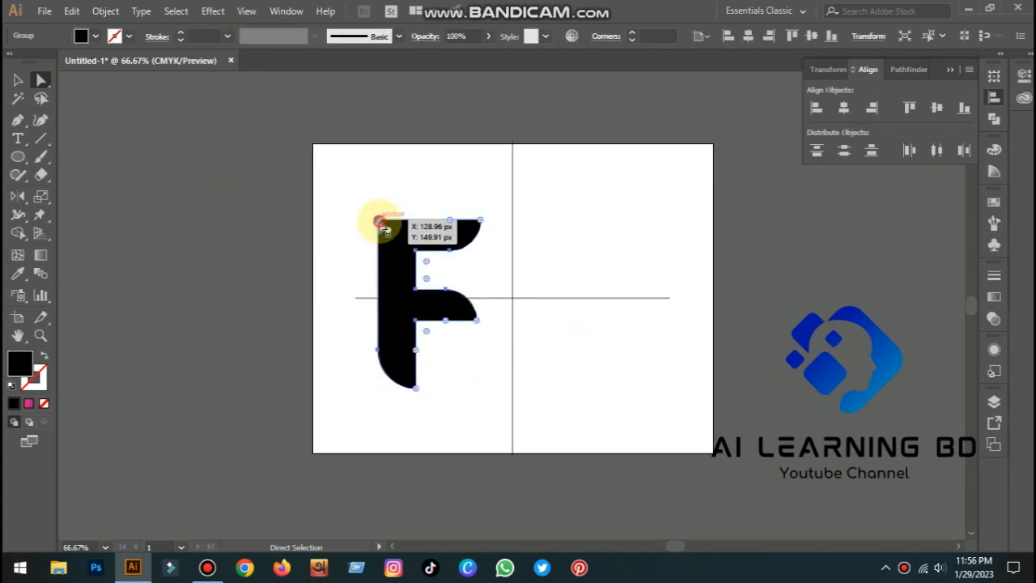
drag(389, 232, 398, 241)
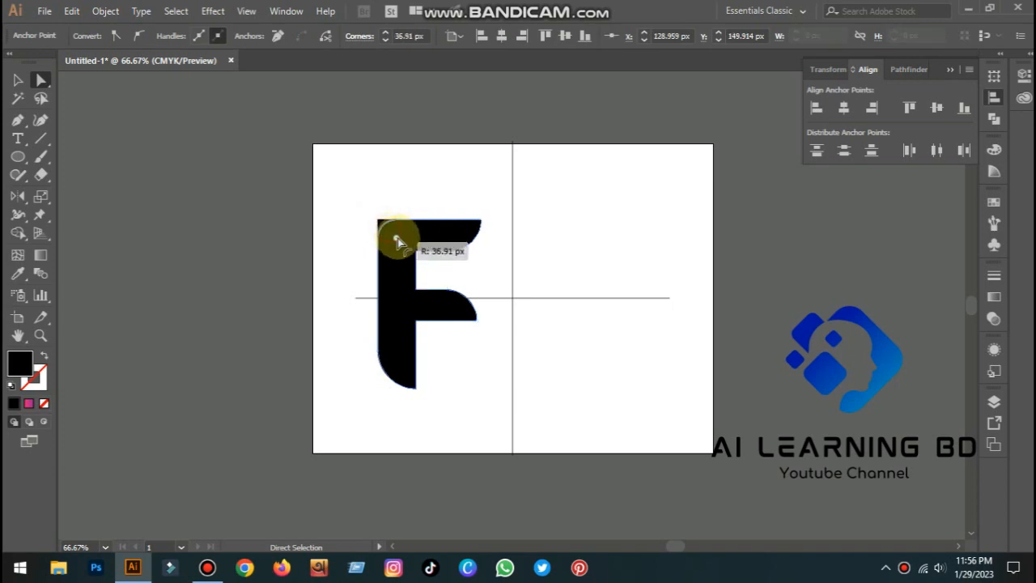
click(566, 220)
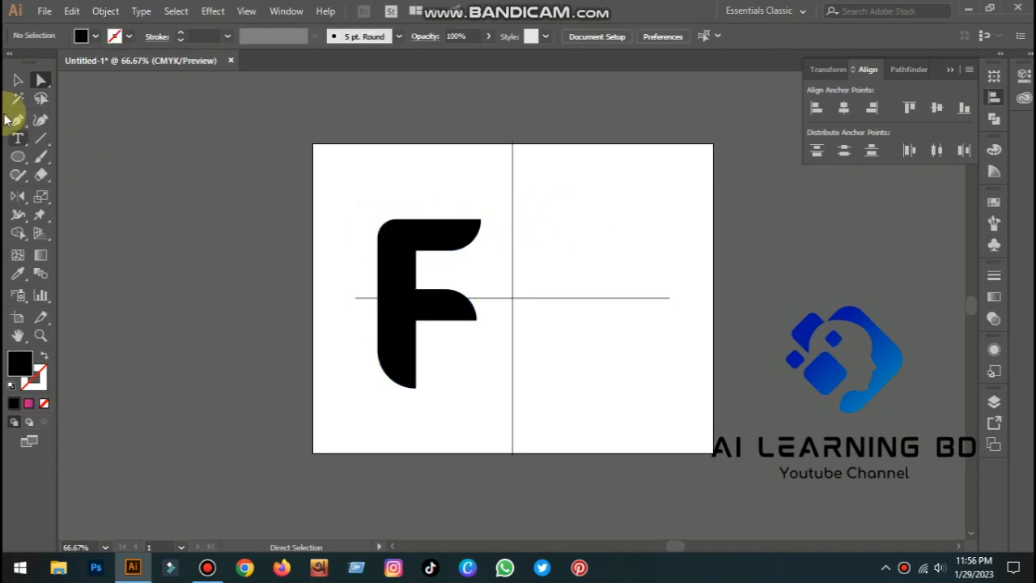
Select the whole F and center it horizontally on the vertical guide
click(17, 79)
drag(339, 212, 512, 343)
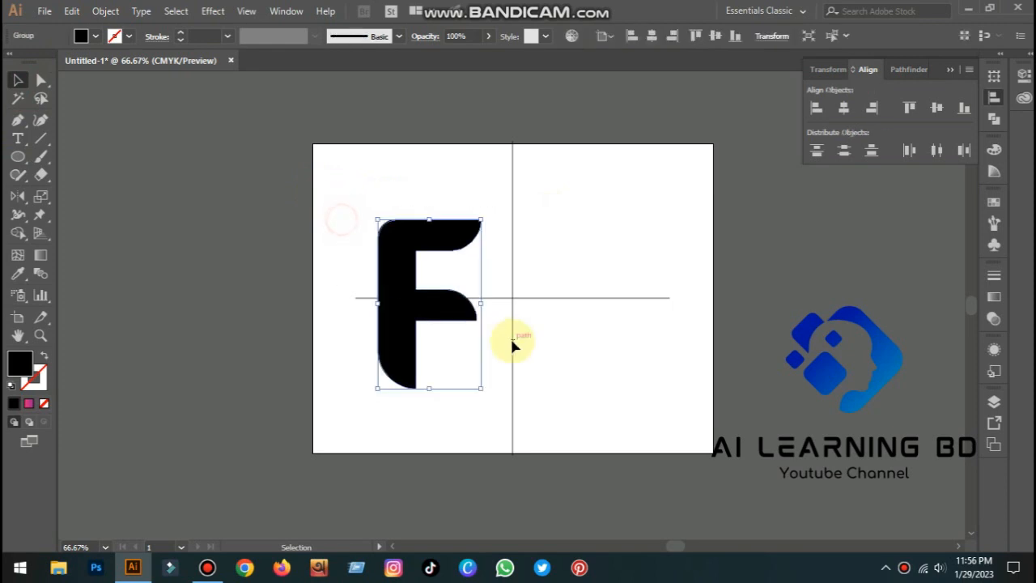
right_click(421, 316)
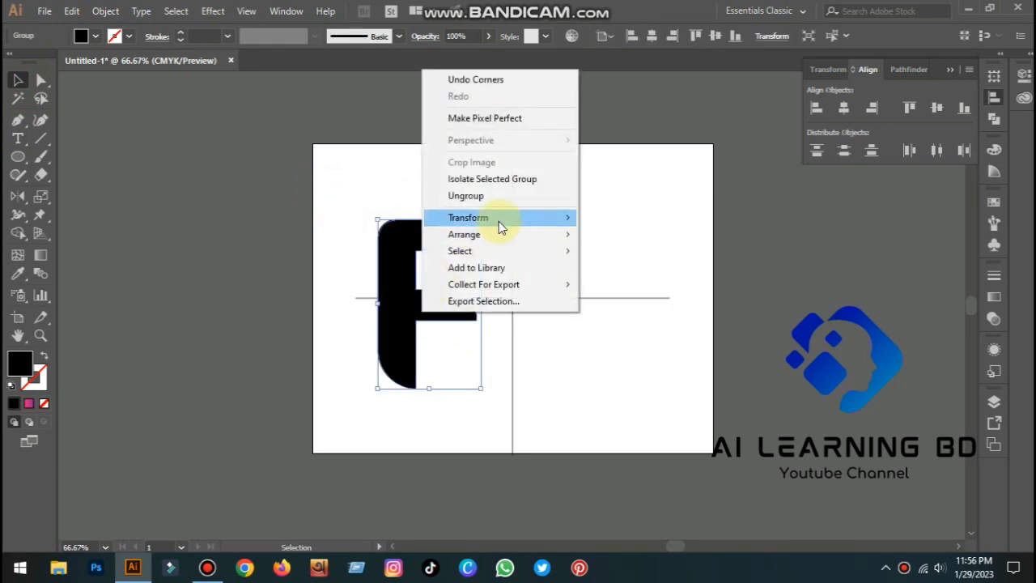
click(692, 201)
click(397, 296)
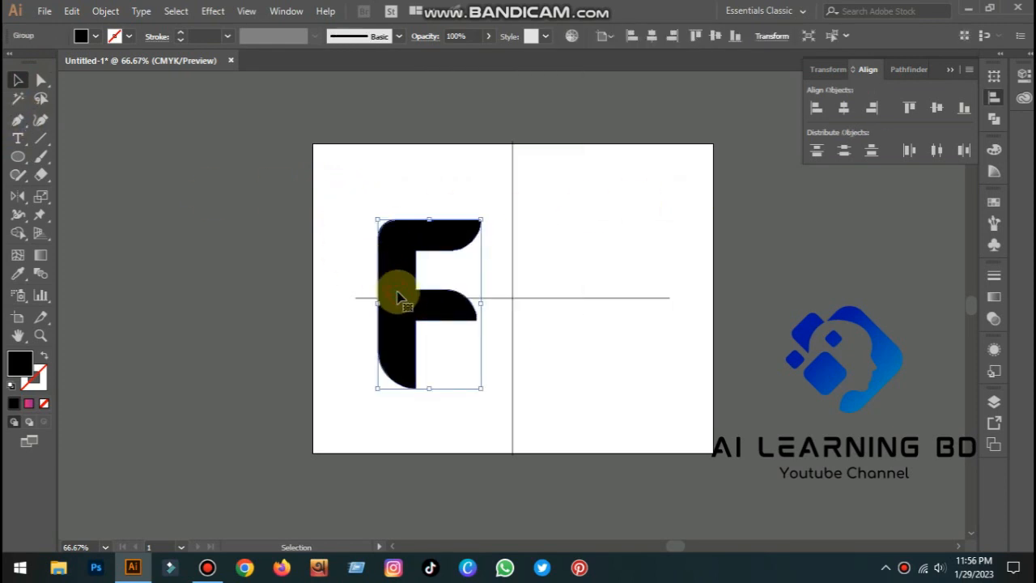
drag(444, 317, 503, 316)
click(843, 108)
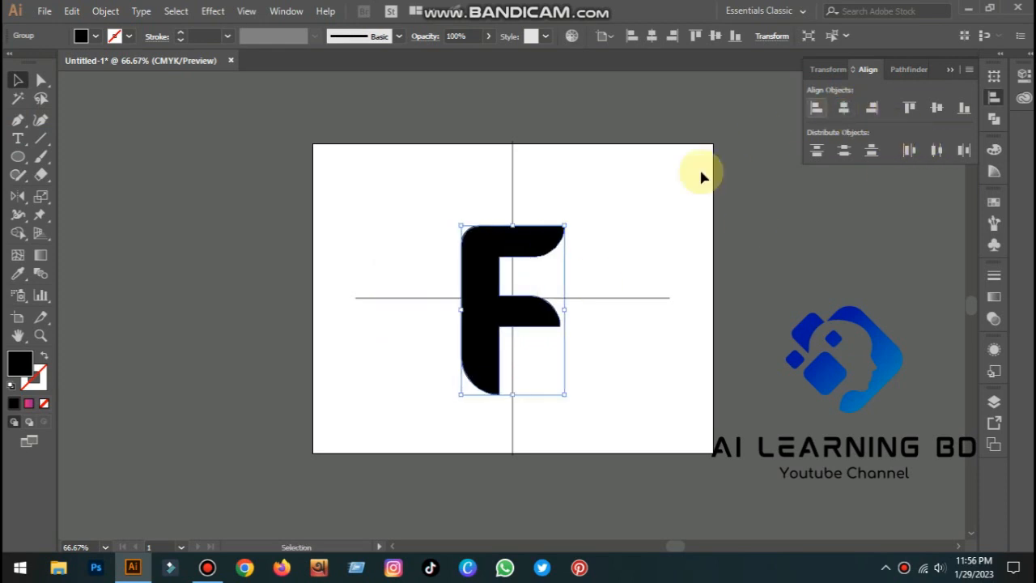
Rotate the F about 45° clockwise and position it over the guide intersection
drag(502, 314, 493, 270)
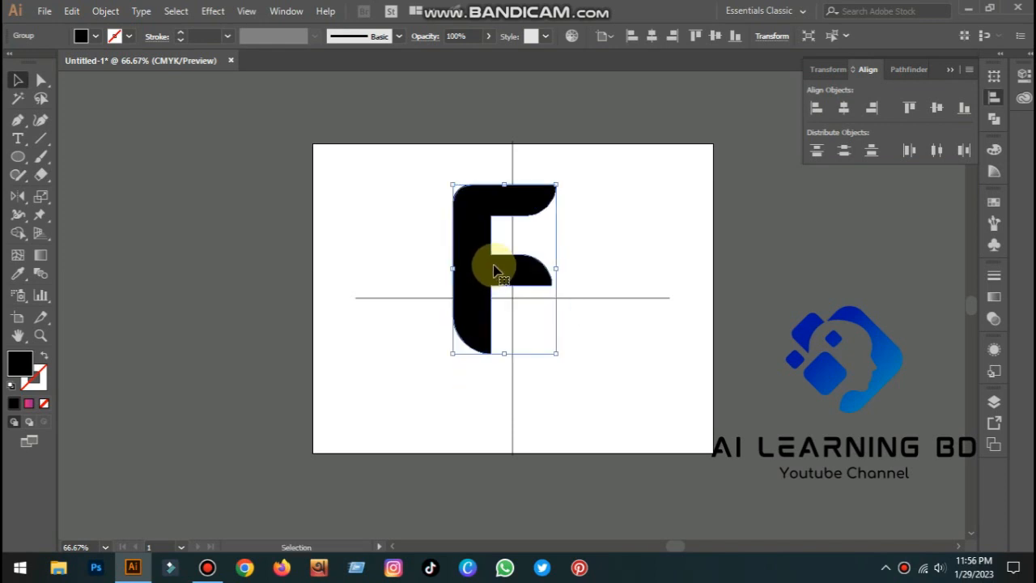
drag(560, 175, 598, 248)
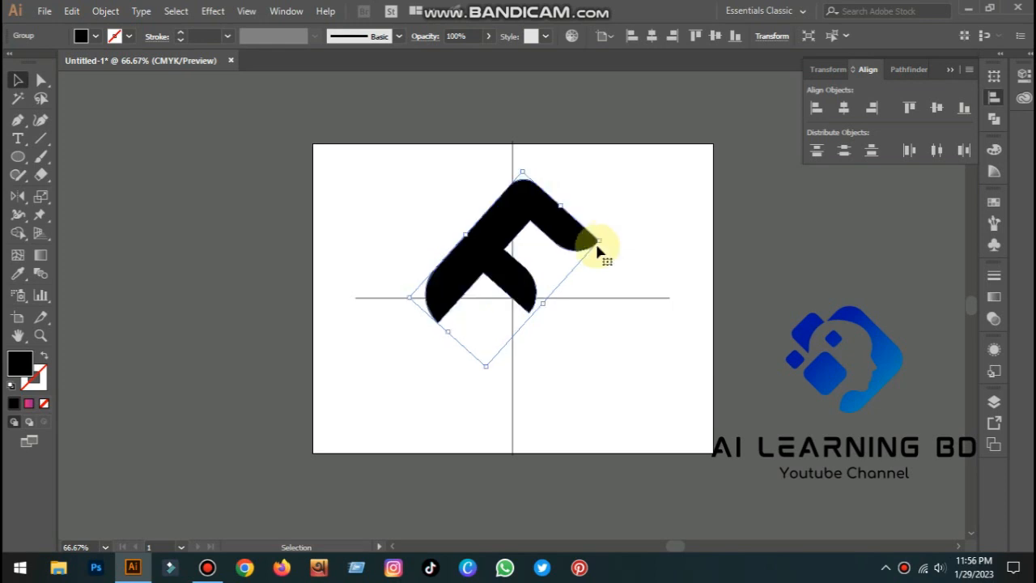
drag(522, 296, 549, 295)
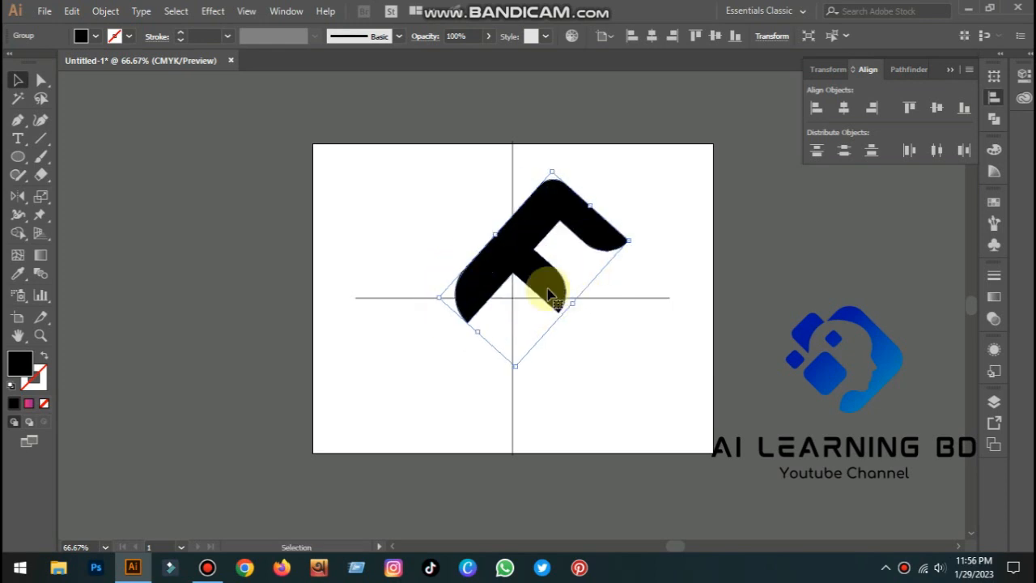
Open the Rotate tool's dialog with the pivot at the guide intersection and try a 45° angle with preview
click(21, 198)
drag(21, 198, 65, 200)
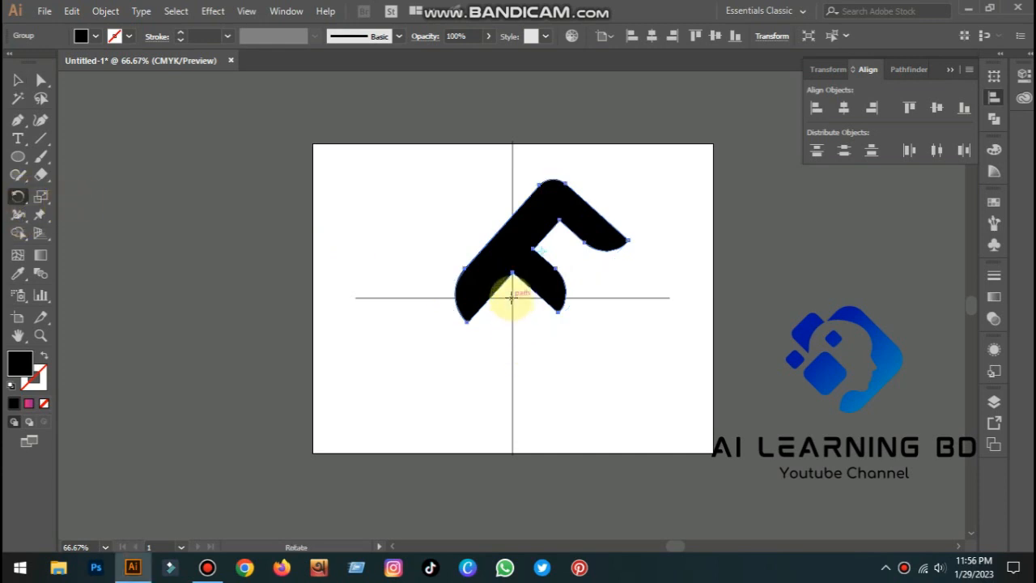
alt+click(512, 298)
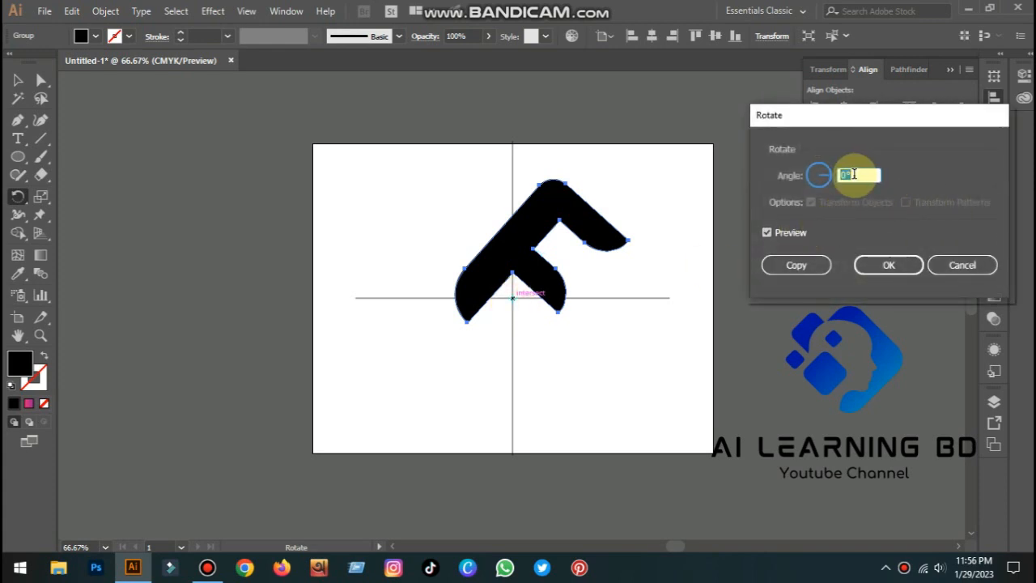
double_click(853, 175)
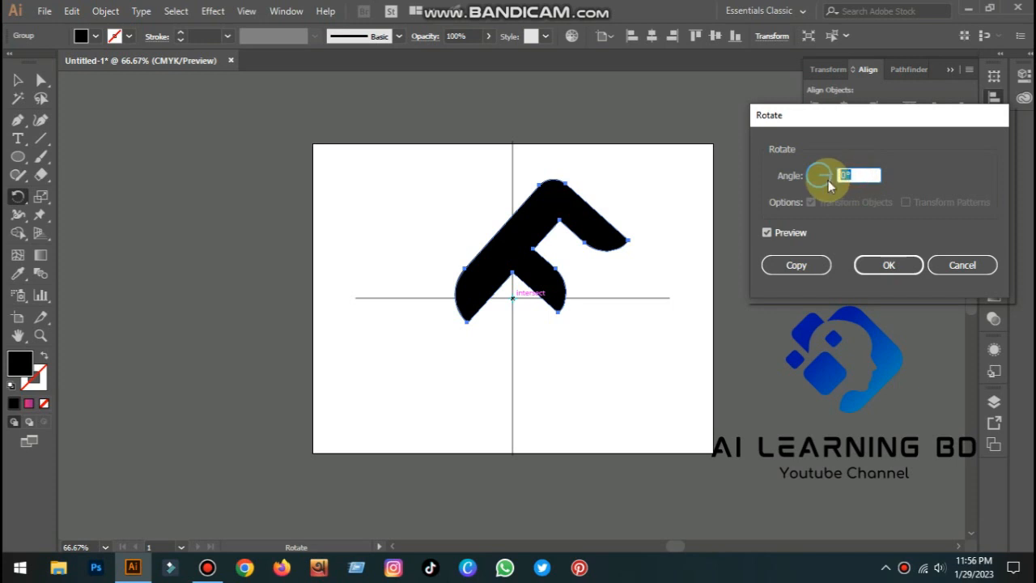
text(45)
click(796, 235)
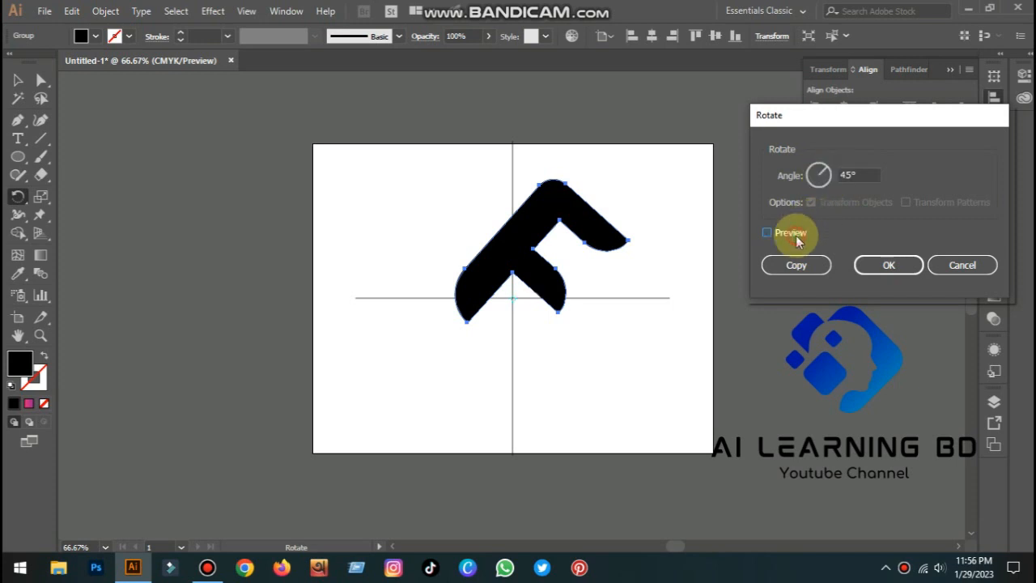
click(795, 236)
click(795, 236)
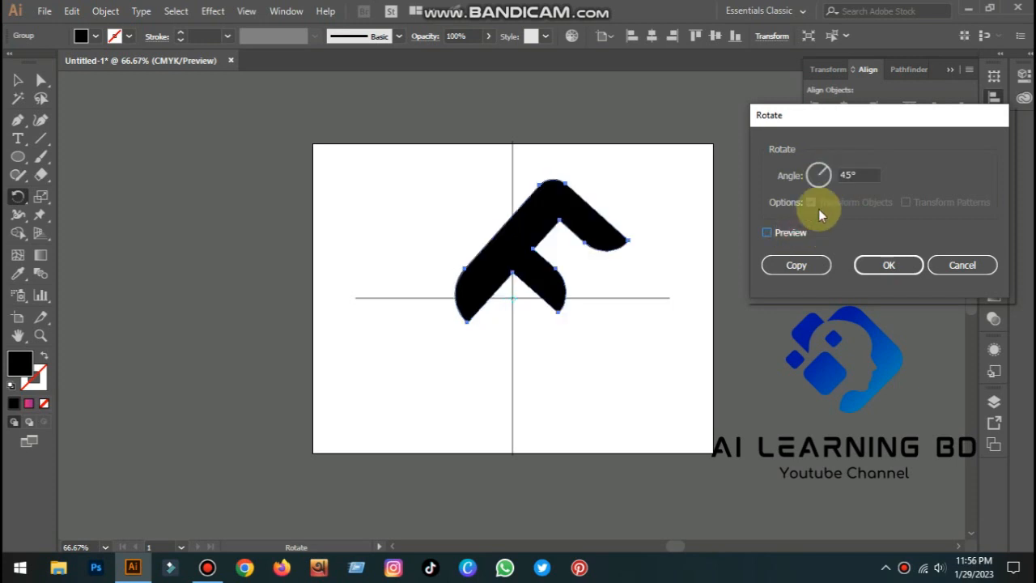
Try a 90° rotation angle, toggling the preview on and off
double_click(855, 174)
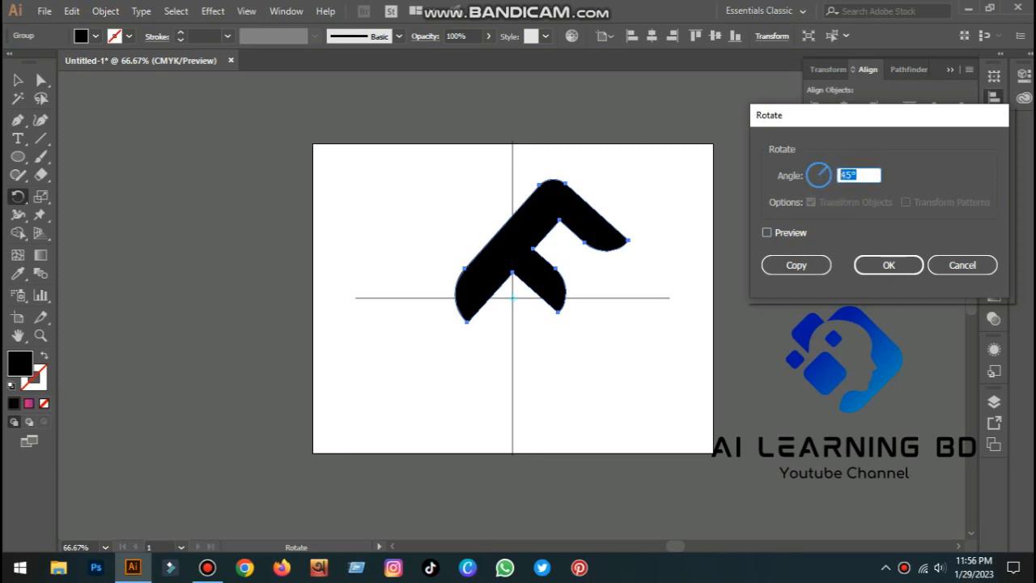
click(803, 235)
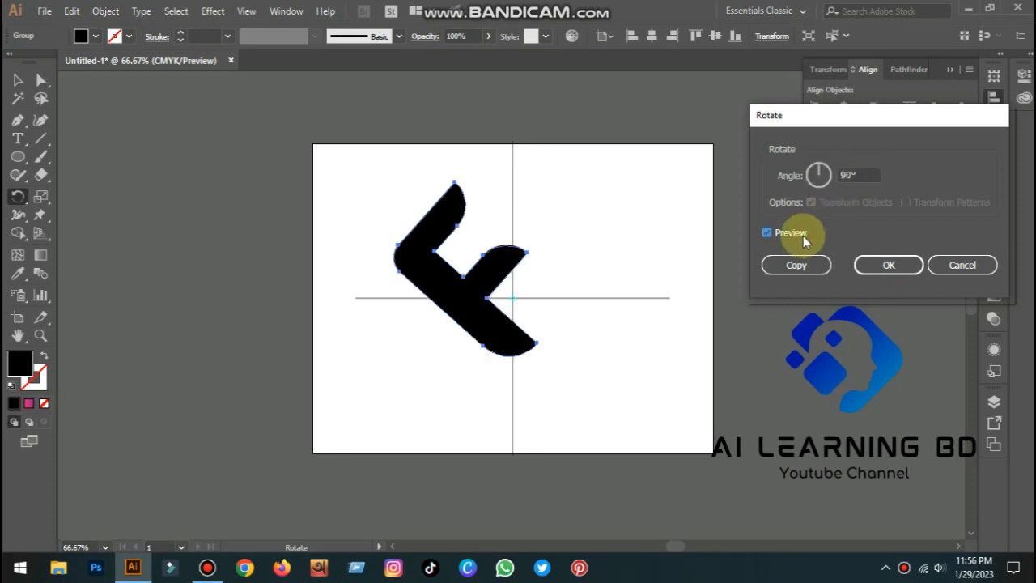
click(803, 236)
click(803, 236)
click(802, 235)
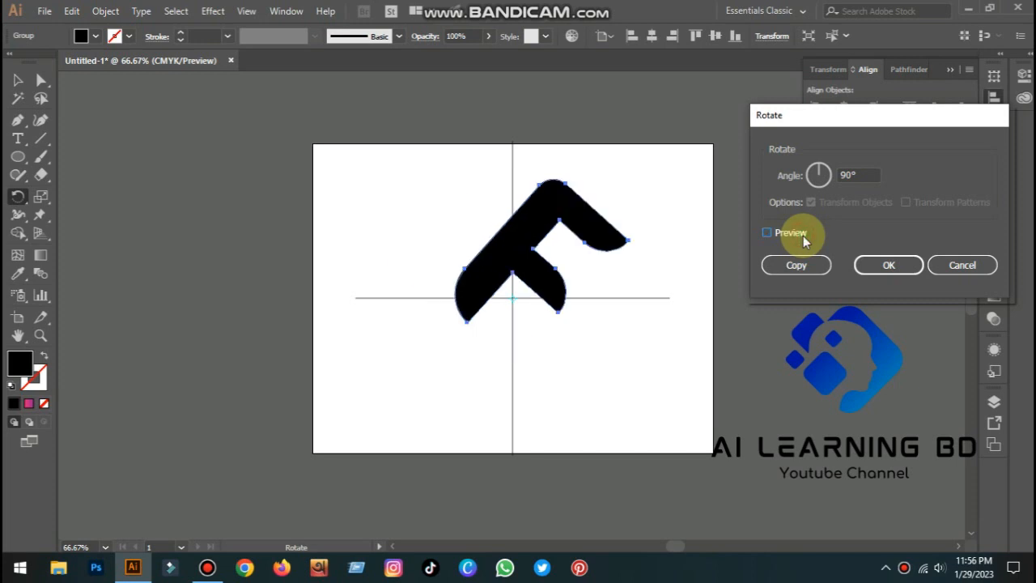
click(803, 235)
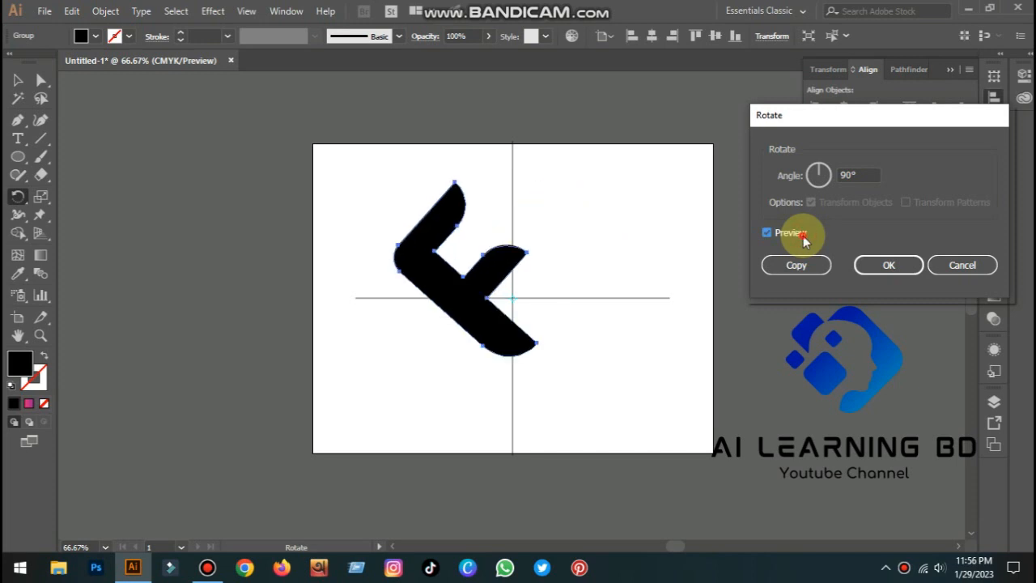
click(802, 236)
Rotate a copy of the F by 180° around the guide intersection
drag(867, 175, 822, 183)
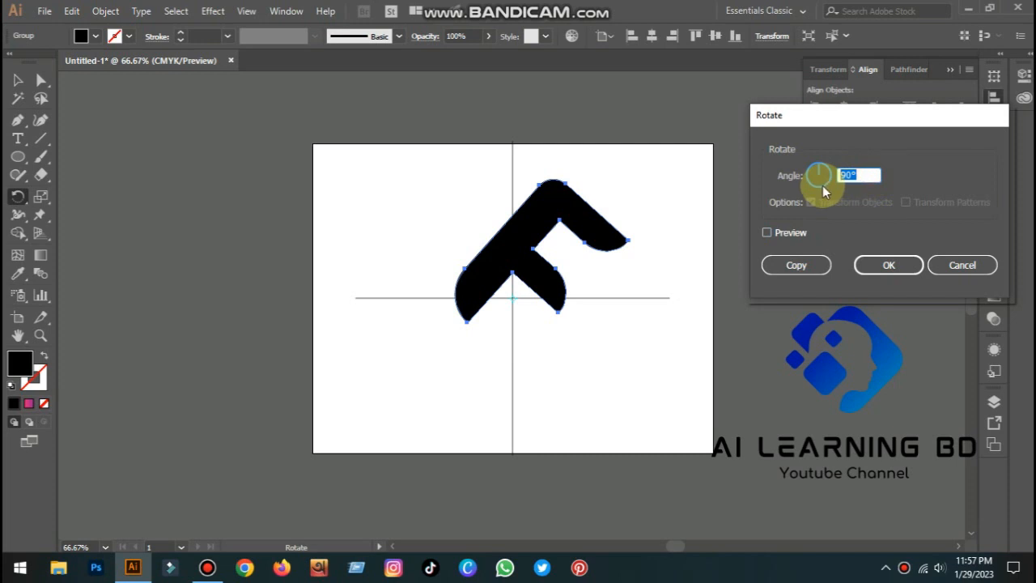
text(1)
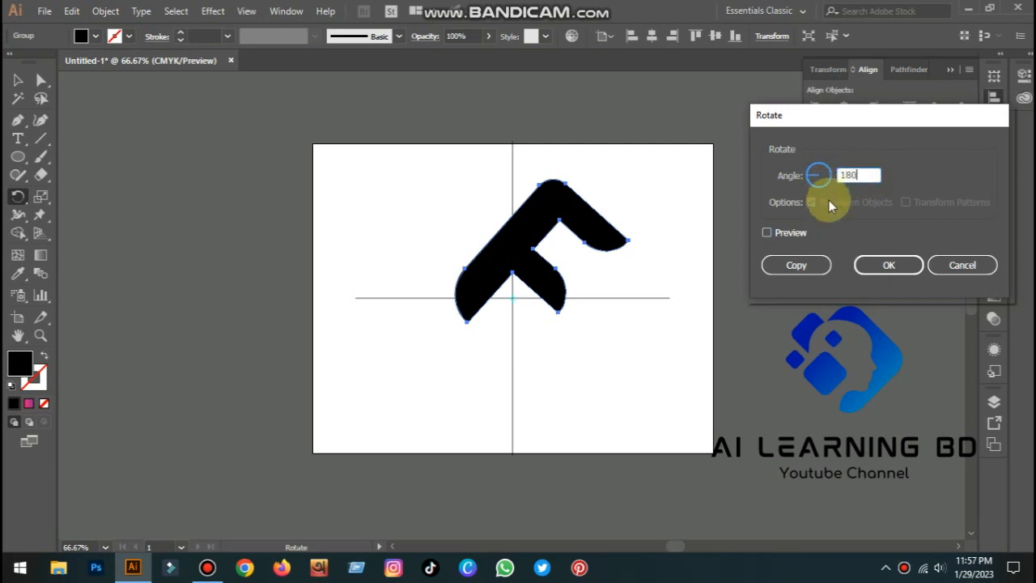
text(80)
click(787, 233)
click(788, 233)
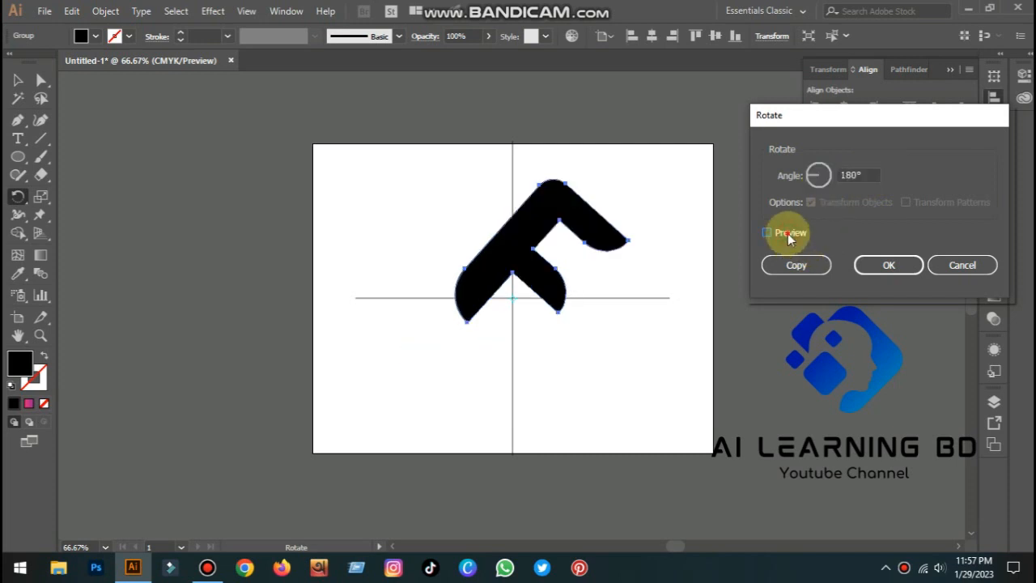
click(787, 233)
click(787, 233)
click(797, 263)
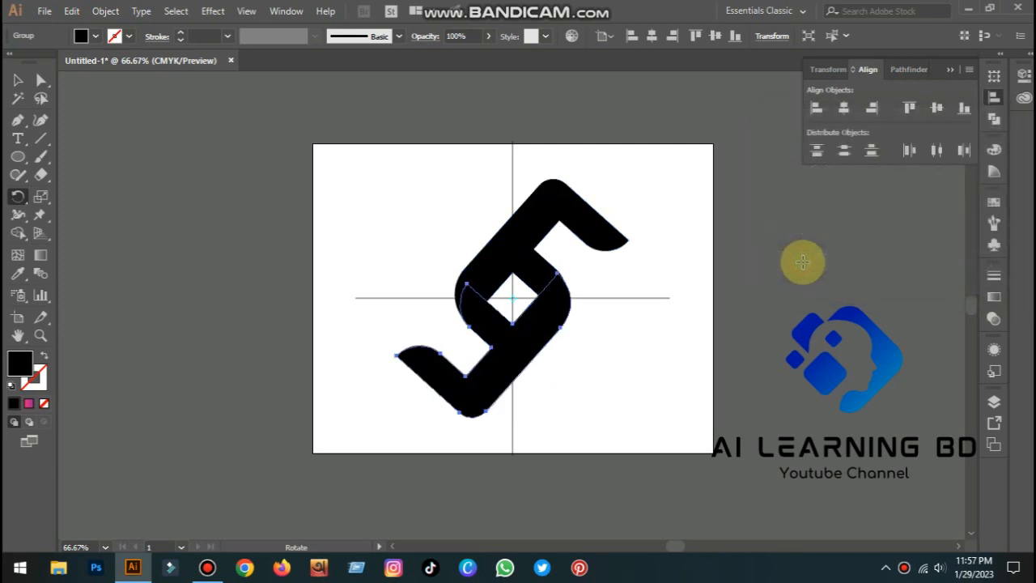
Repeat the last transformation to duplicate the rotated F once more
key(v)
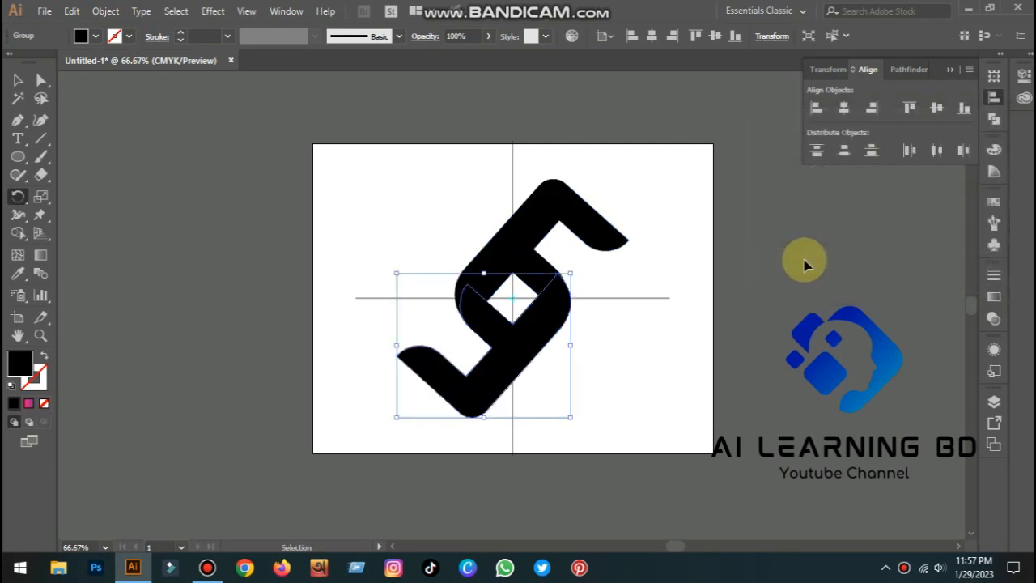
key(ctrl+d)
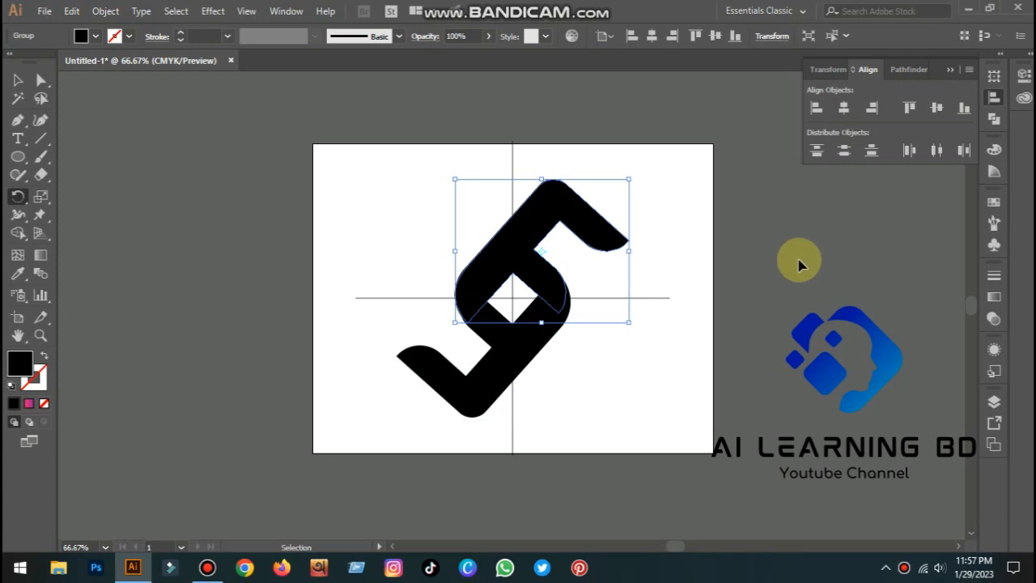
key(r)
click(711, 275)
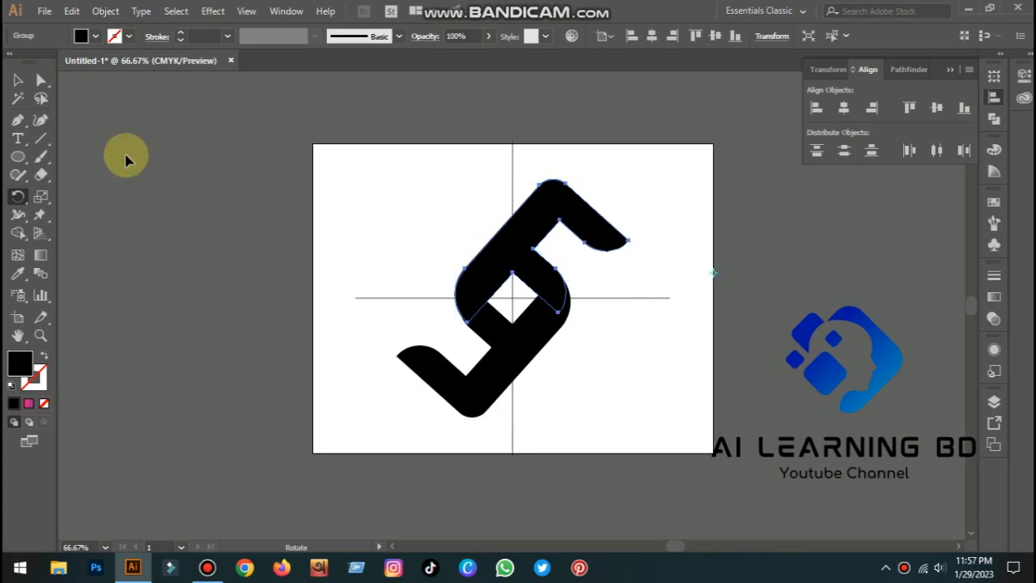
click(16, 83)
click(389, 248)
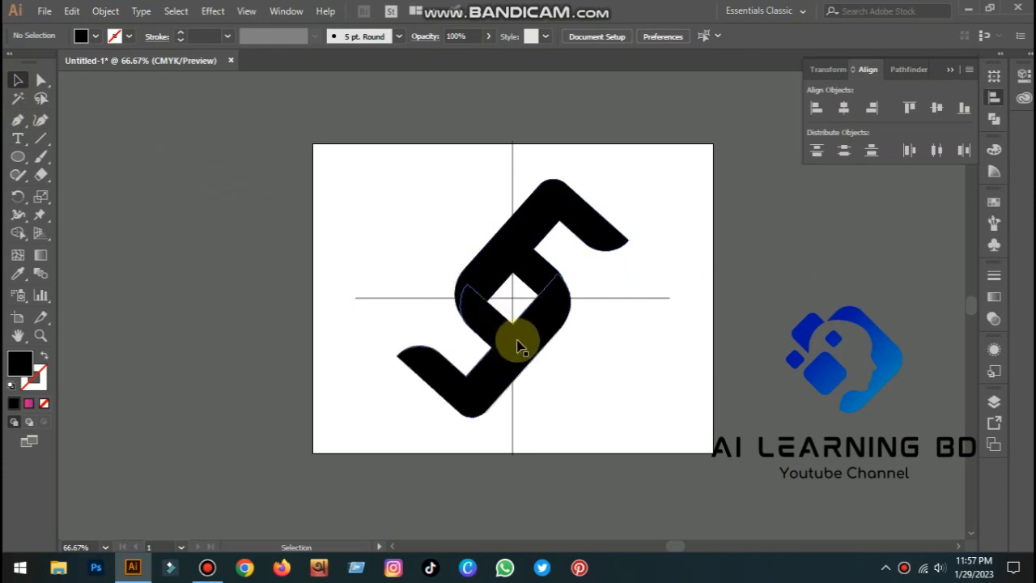
Move one F copy to the right of the original and rotate it to form the right side of the square
drag(517, 346, 687, 363)
click(651, 361)
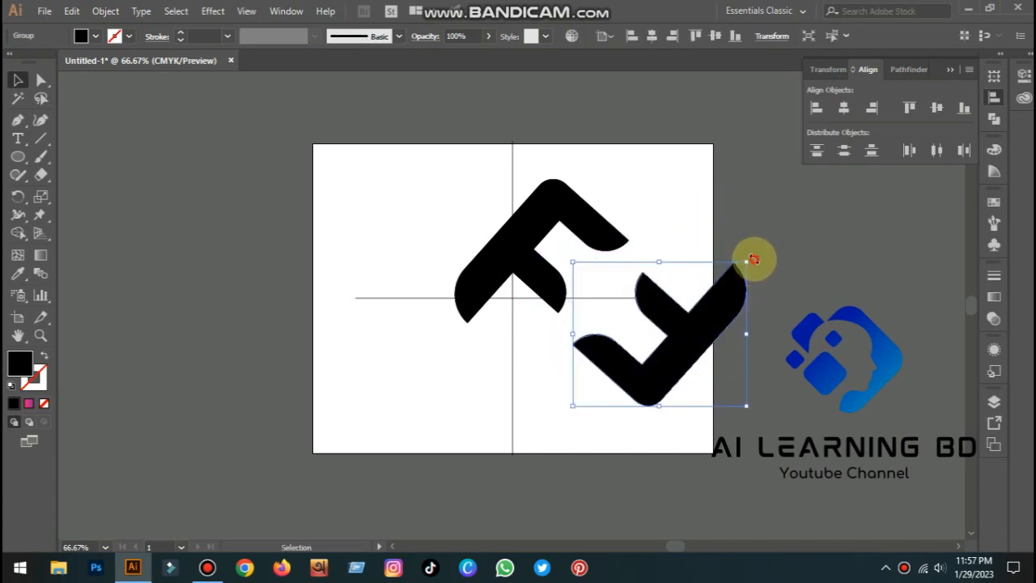
drag(754, 259, 584, 210)
drag(690, 319, 647, 331)
click(725, 341)
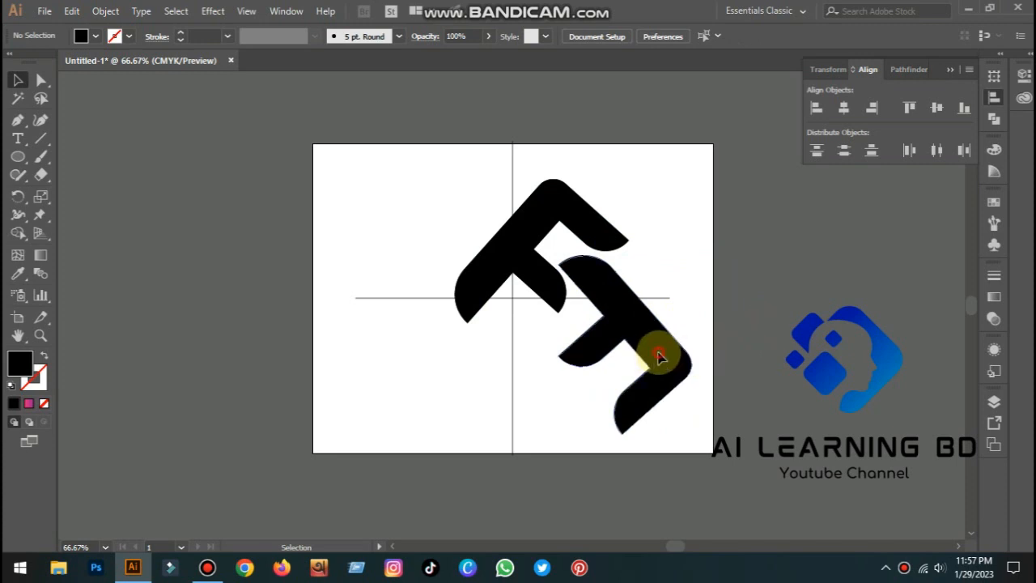
Place the remaining F copies at the bottom and left, rotating and nudging them to close the square pattern
drag(659, 357, 528, 479)
drag(549, 392, 466, 368)
click(647, 451)
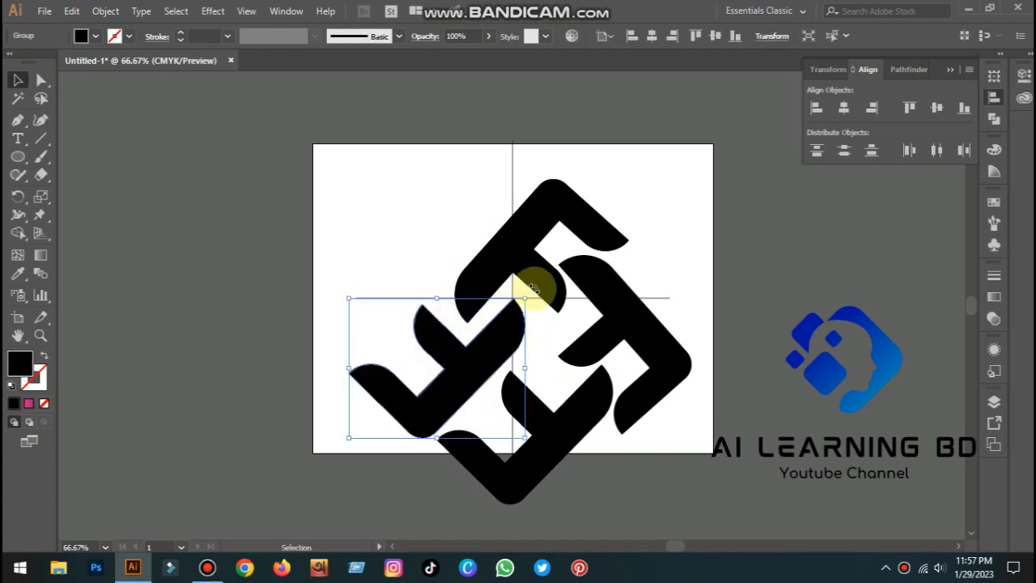
drag(528, 293, 496, 434)
mouse_move(465, 416)
mouse_down()
mouse_move(472, 393)
mouse_move(465, 399)
mouse_up()
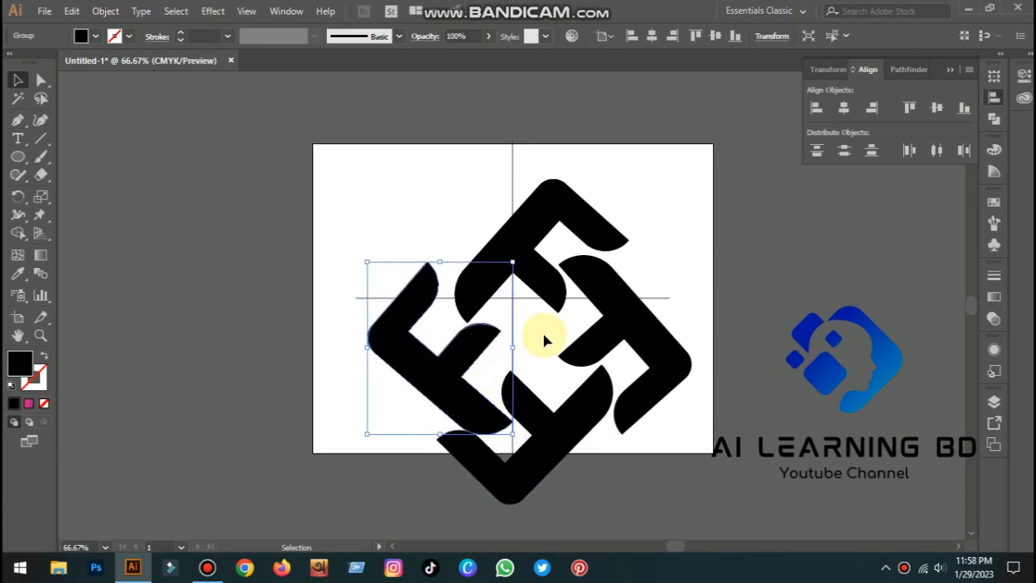
drag(520, 251, 526, 259)
mouse_move(445, 359)
mouse_down()
mouse_move(462, 346)
mouse_move(455, 364)
mouse_up()
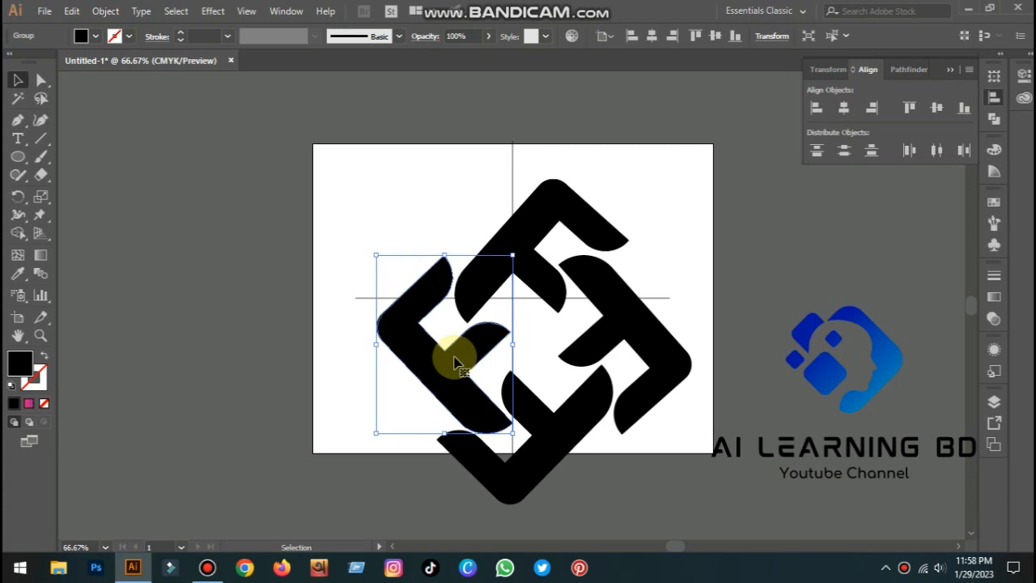
click(732, 322)
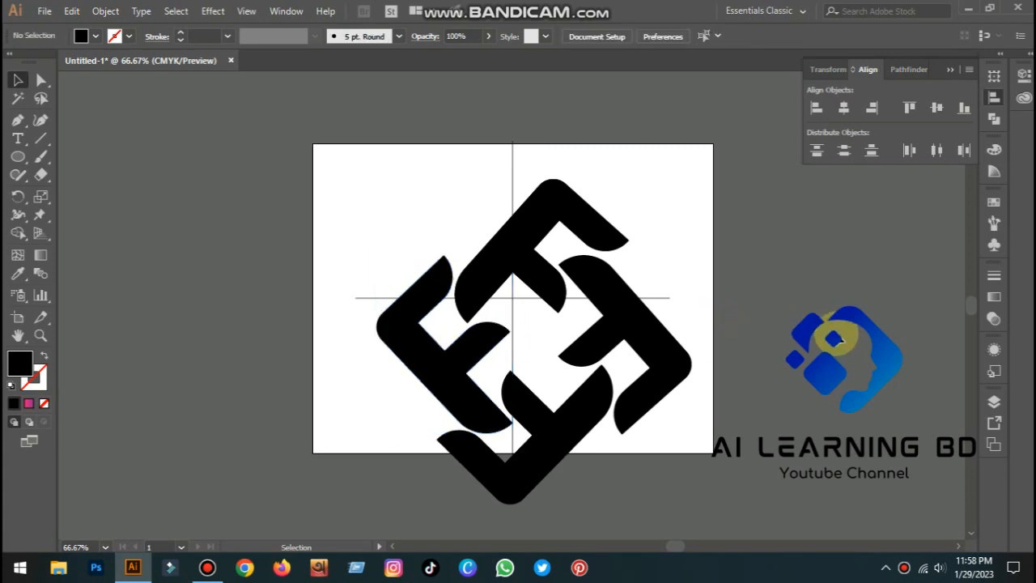
Nudge the top F down and left to align it with the other pieces
click(662, 348)
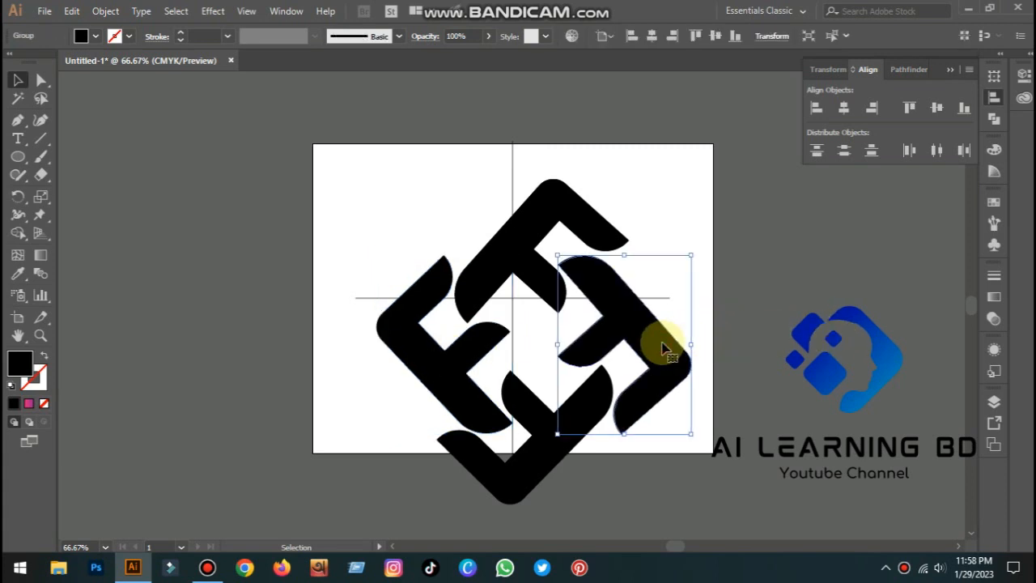
click(577, 224)
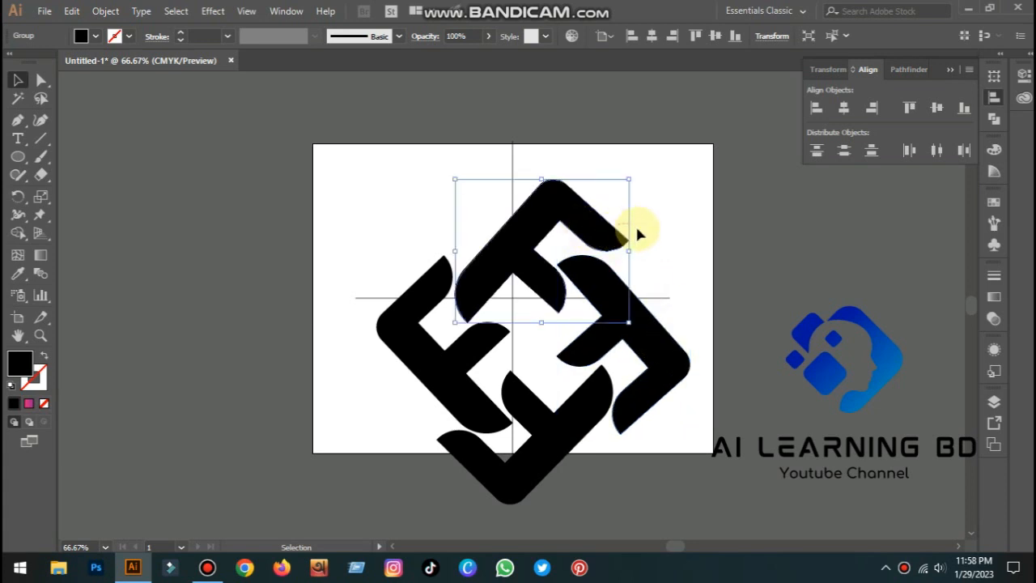
key(Down)
key(Down)
key(Left)
key(Left)
key(Left)
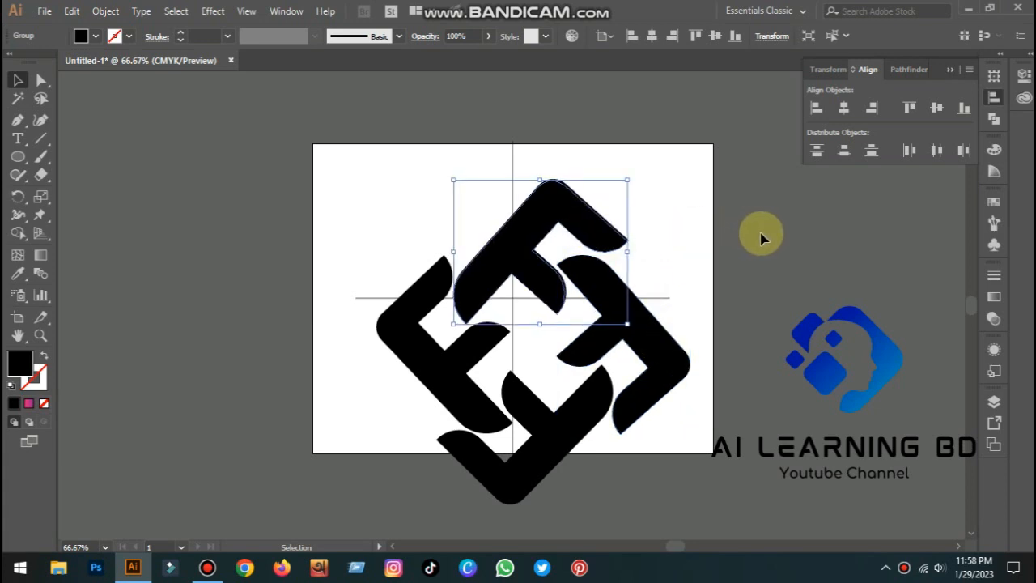
click(761, 235)
Select all four F pieces and group them
drag(369, 223, 708, 486)
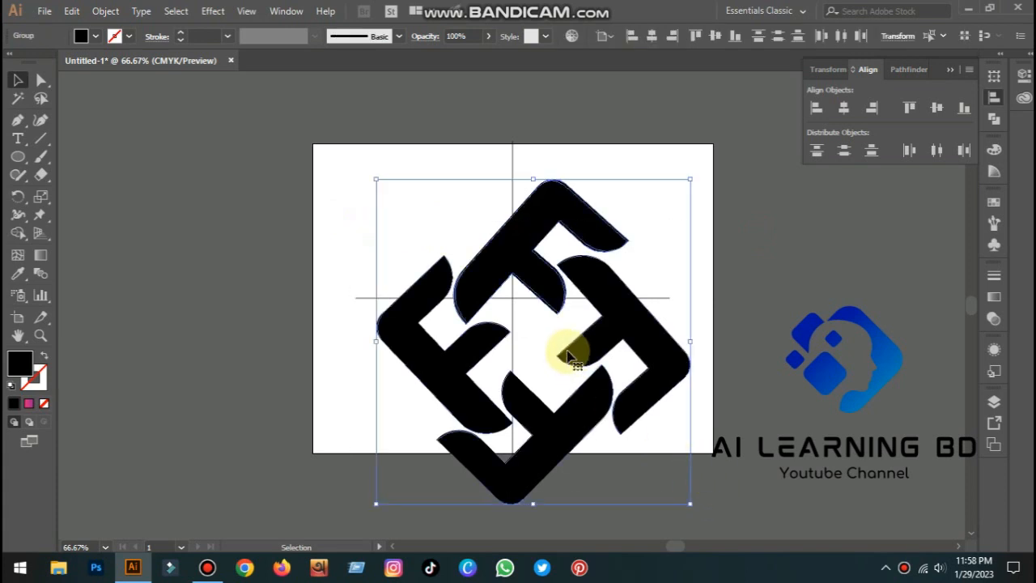
right_click(645, 346)
click(684, 206)
click(728, 289)
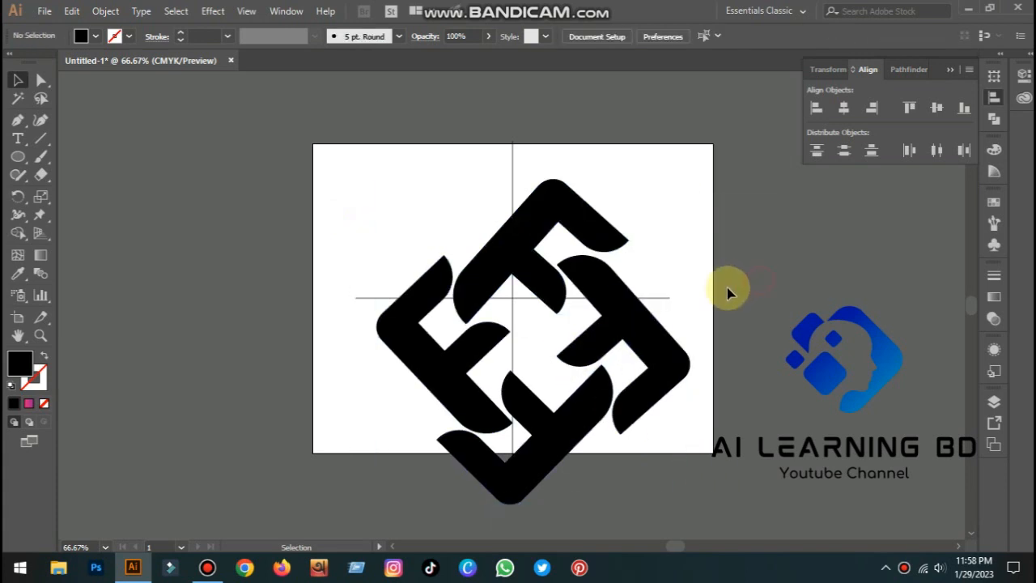
Unlock all objects and delete the vertical and horizontal guide lines
click(106, 11)
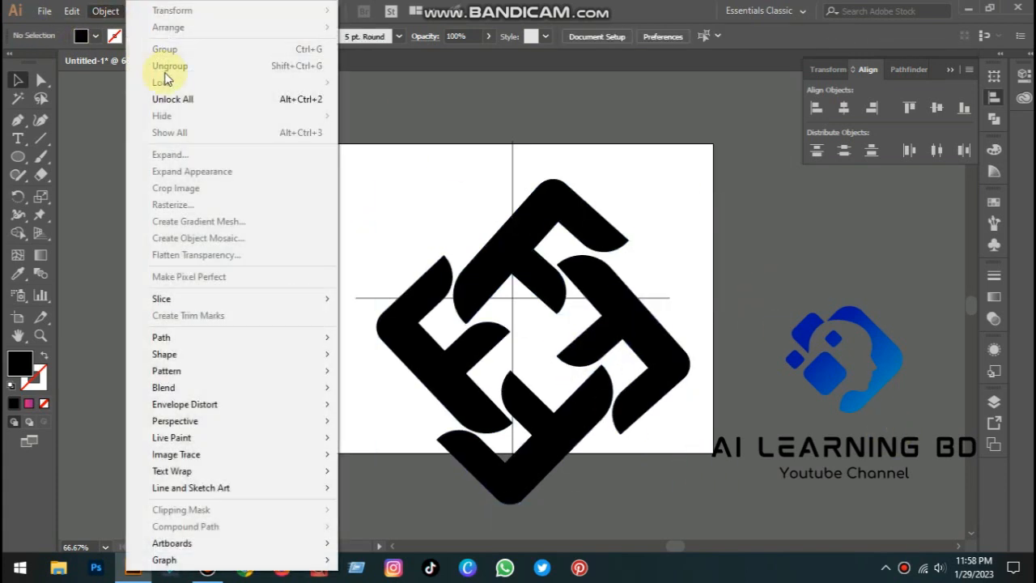
click(186, 100)
click(601, 162)
click(513, 161)
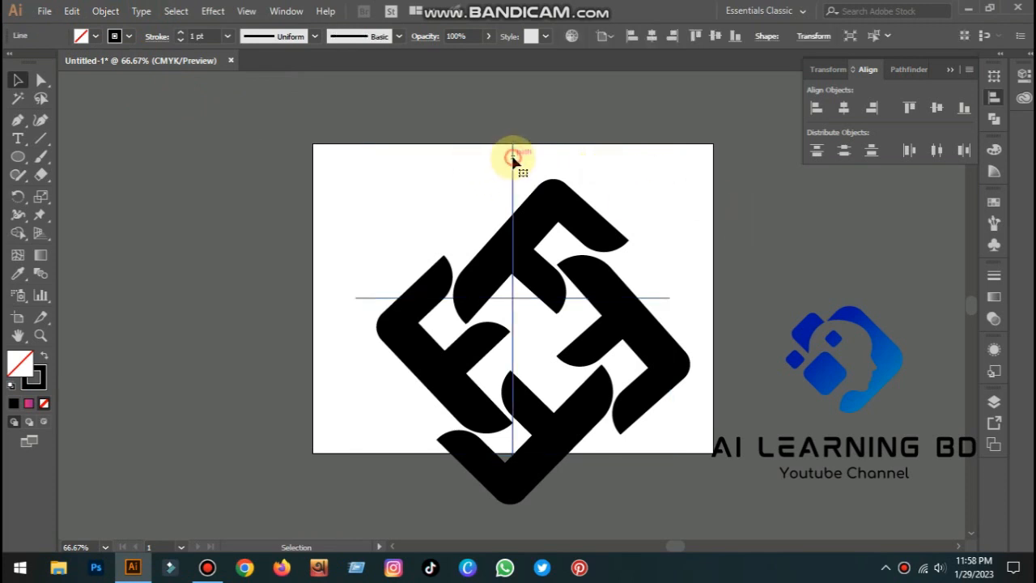
key(Delete)
click(370, 297)
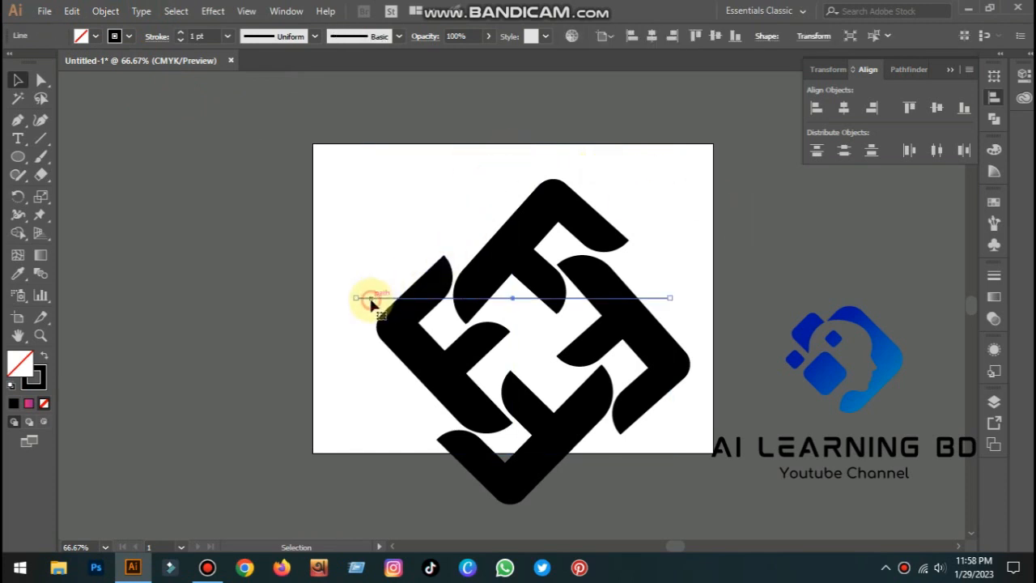
key(Delete)
Scale the grouped logo down to a small size on the artboard
drag(481, 232, 472, 190)
drag(682, 136, 576, 248)
click(679, 250)
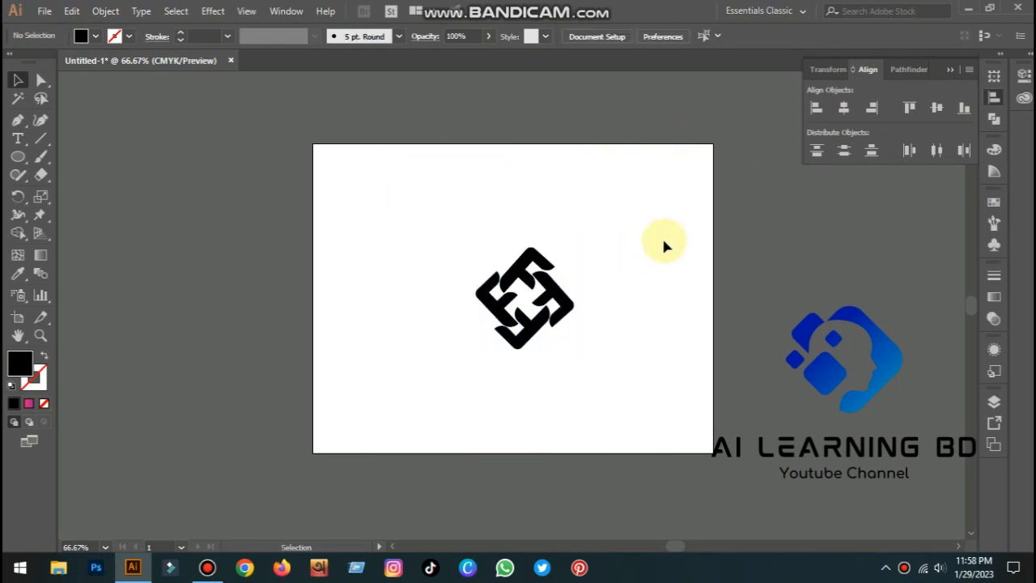
Move the logo slightly up on the artboard
drag(422, 250, 600, 364)
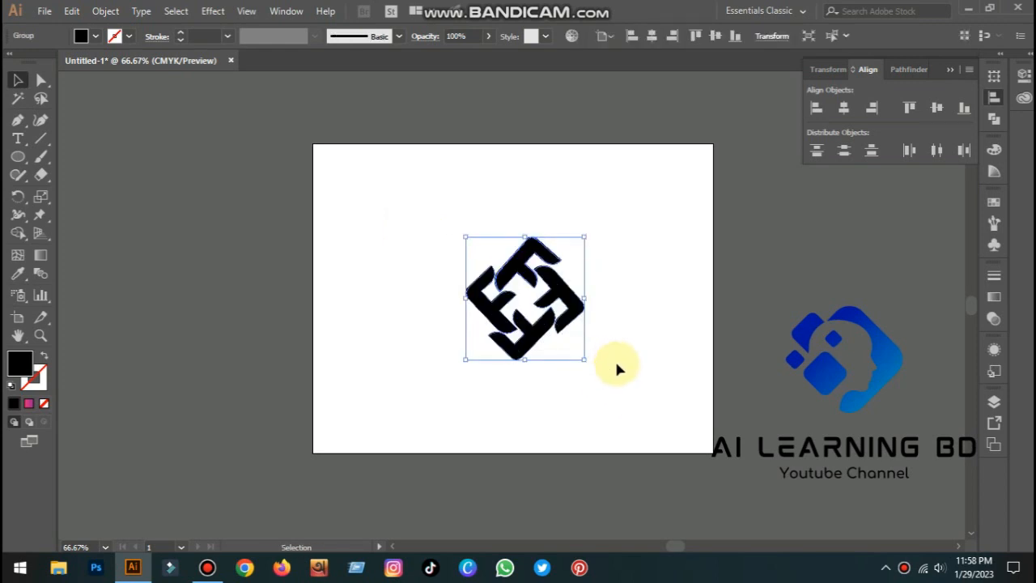
click(616, 364)
drag(547, 342, 543, 298)
click(573, 341)
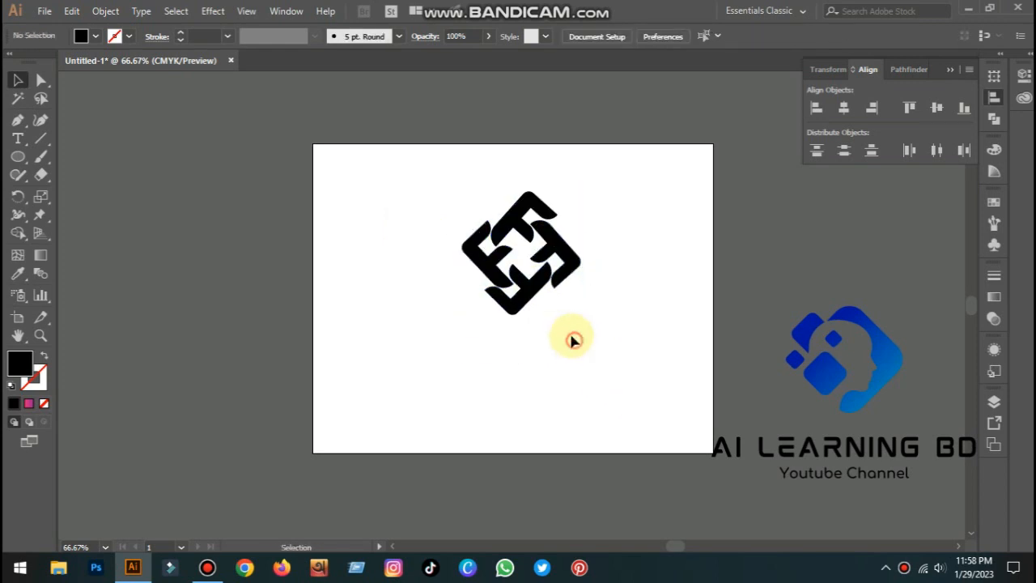
Paste a copy of the logo in front and offset it slightly downward
click(530, 304)
key(a)
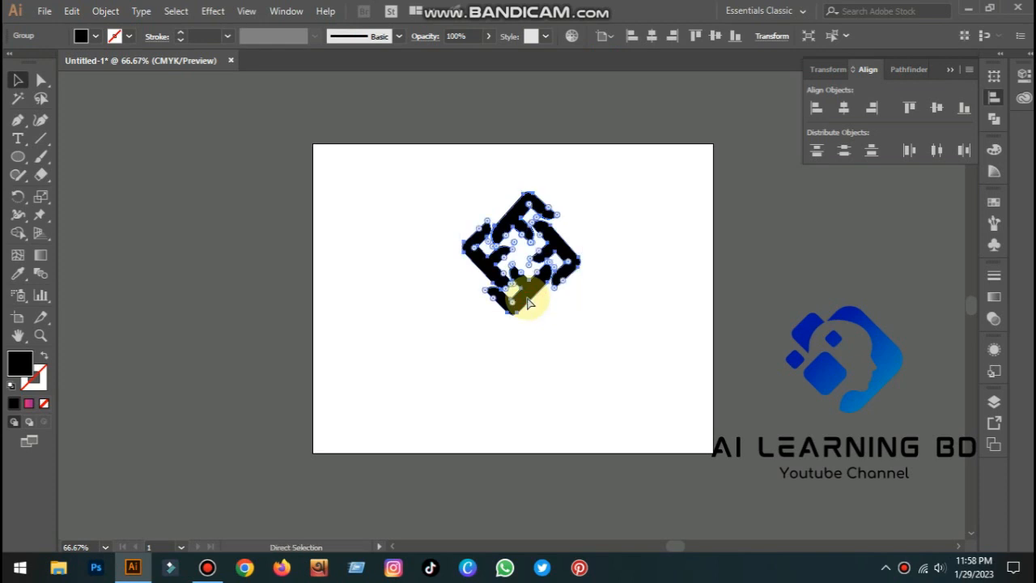
key(ctrl+f)
drag(532, 302, 572, 298)
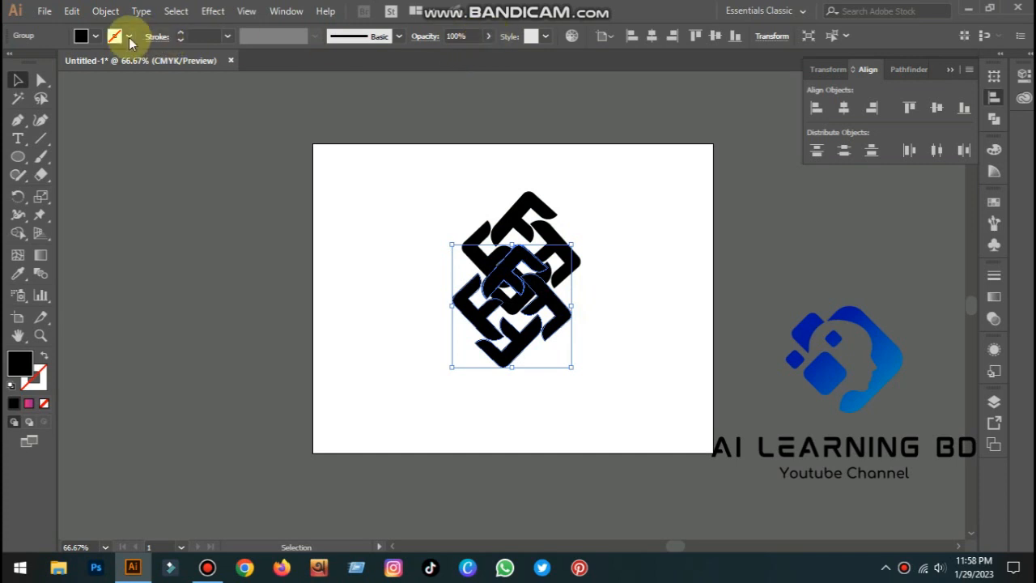
Fill the logo copy with a light gray swatch
click(98, 36)
click(87, 106)
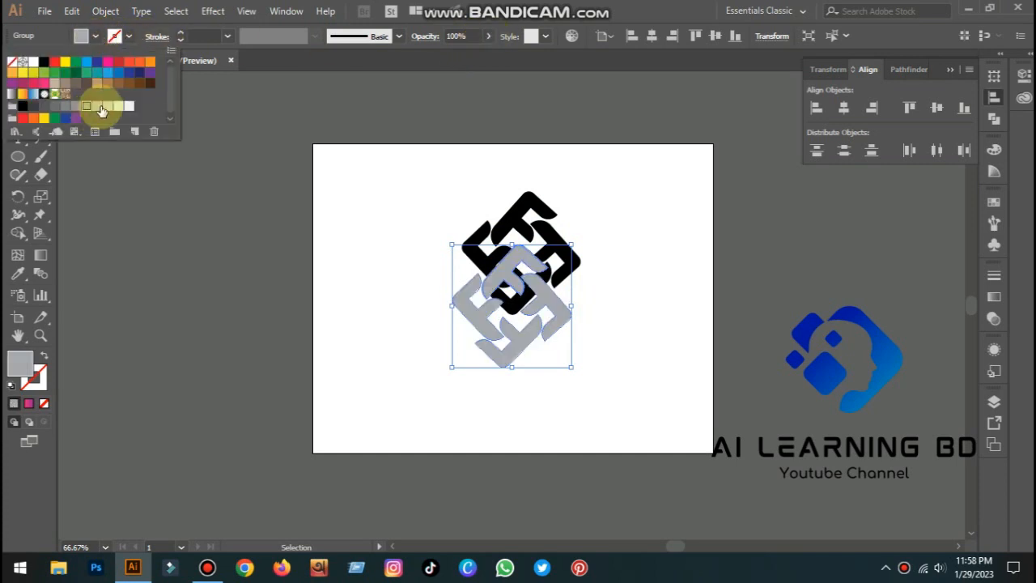
click(98, 107)
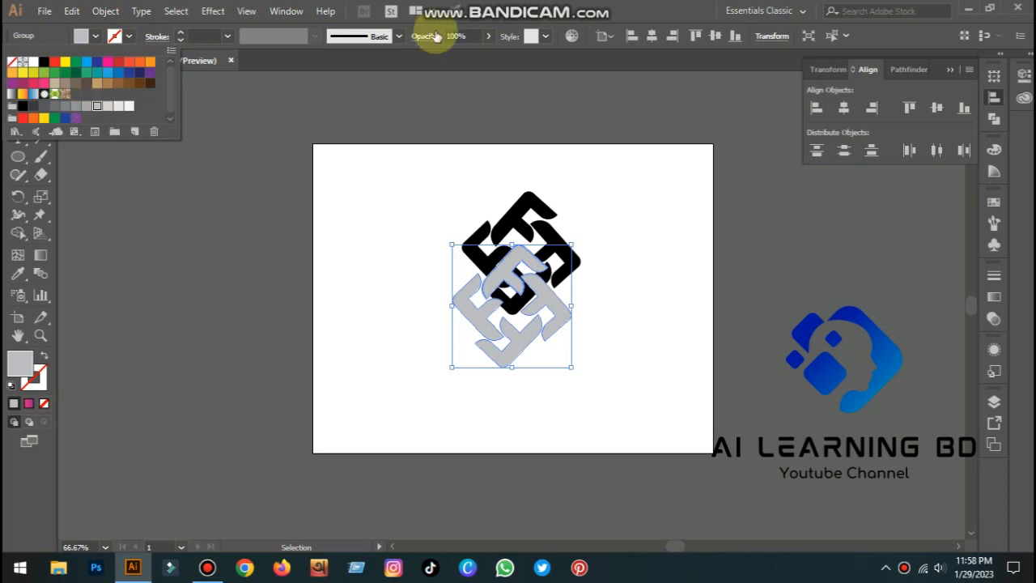
Lower the opacity of the gray logo copy
click(488, 37)
click(488, 36)
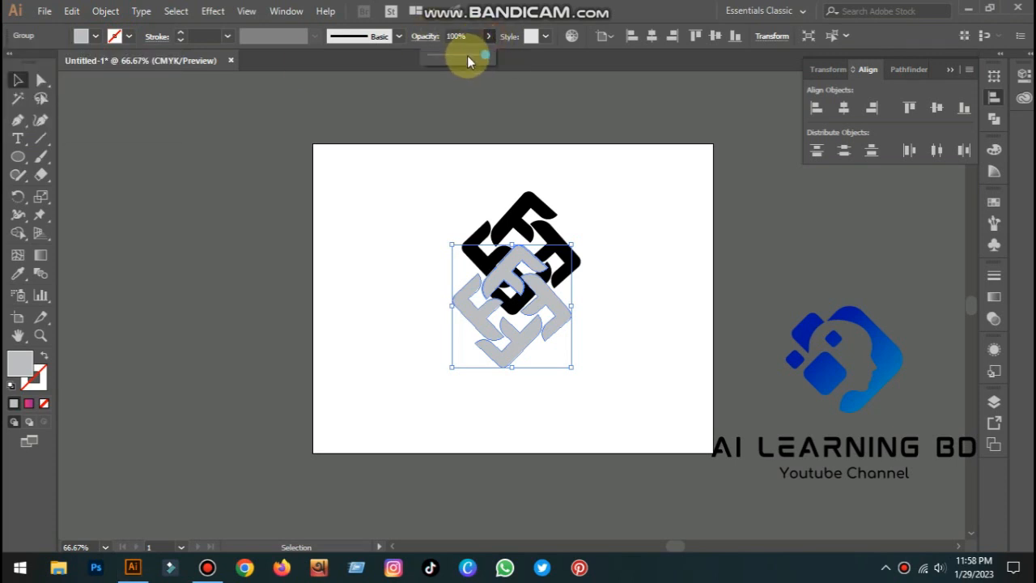
drag(451, 59, 441, 61)
click(623, 203)
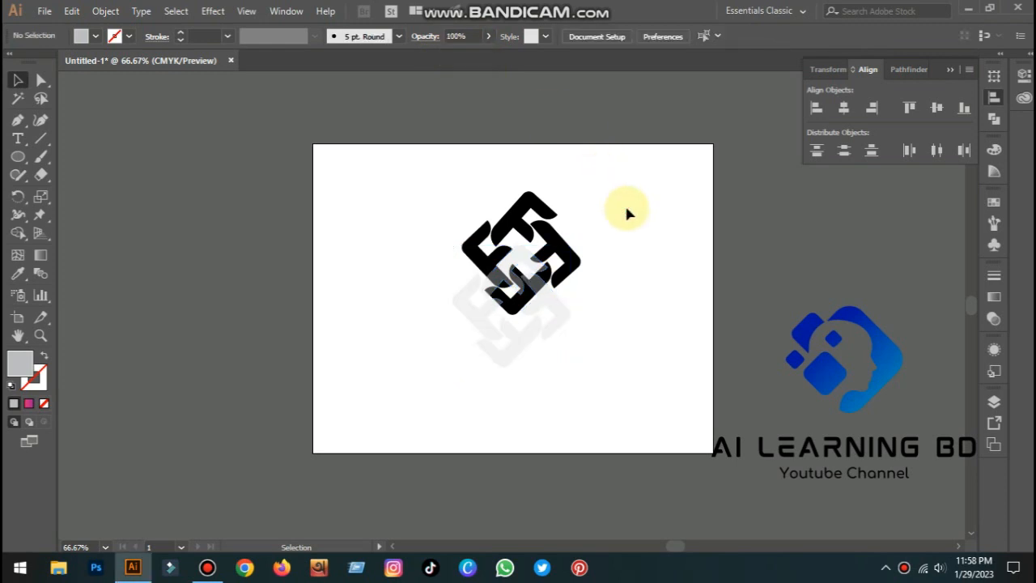
Bring the black logo to the front and shift it slightly down over the gray shadow
right_click(552, 253)
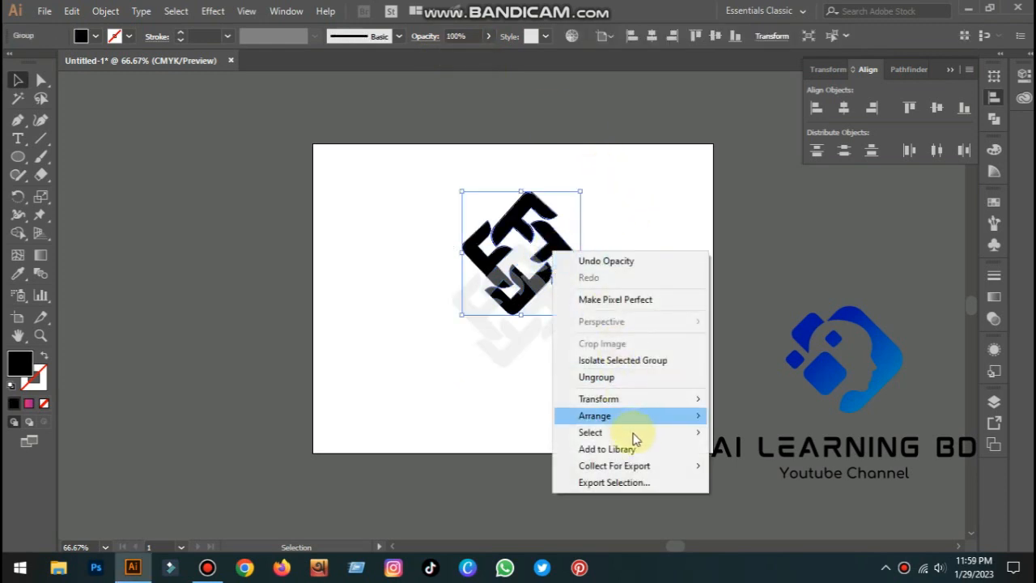
mouse_move(637, 407)
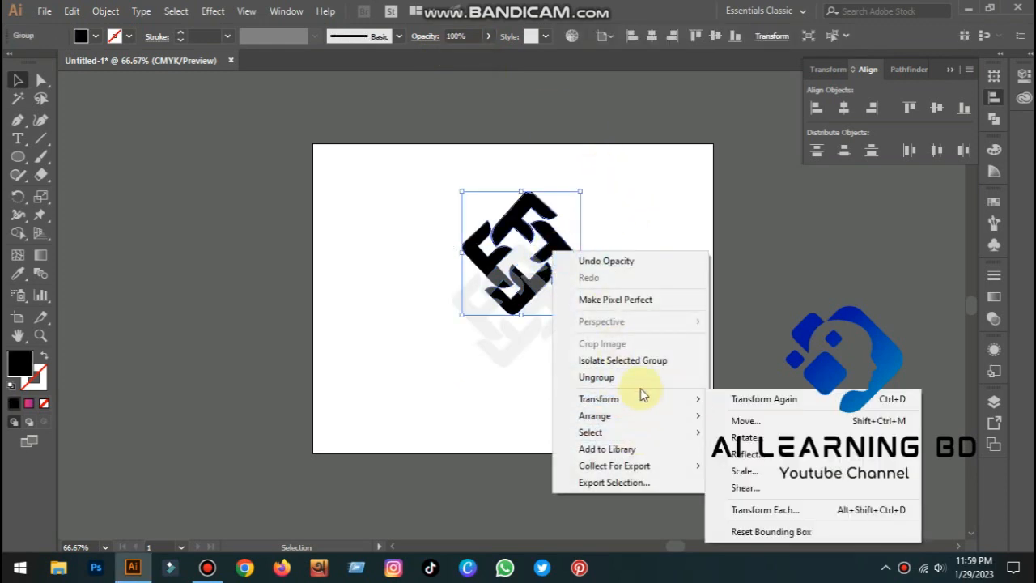
click(788, 418)
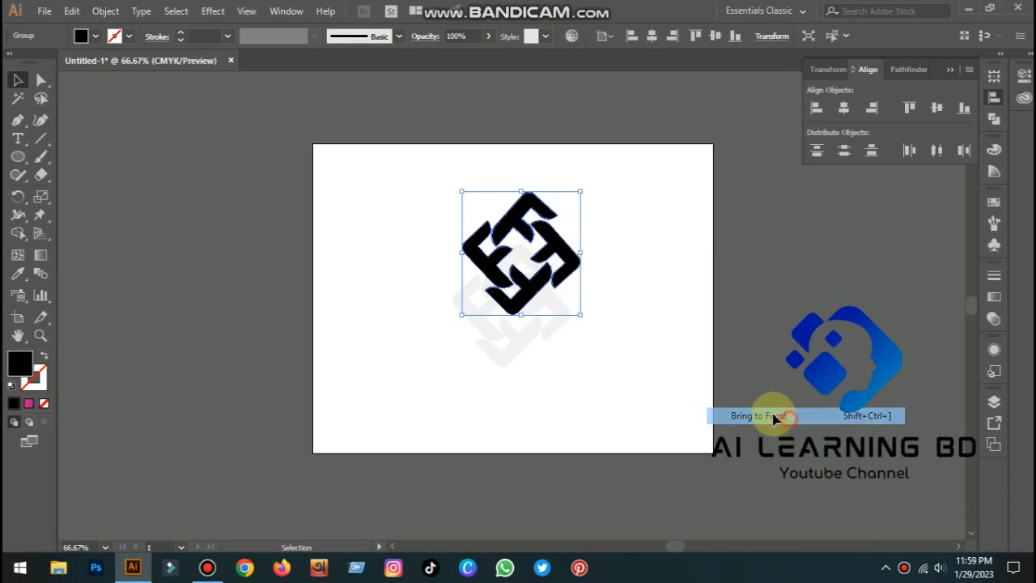
click(686, 349)
drag(558, 274, 549, 291)
click(644, 305)
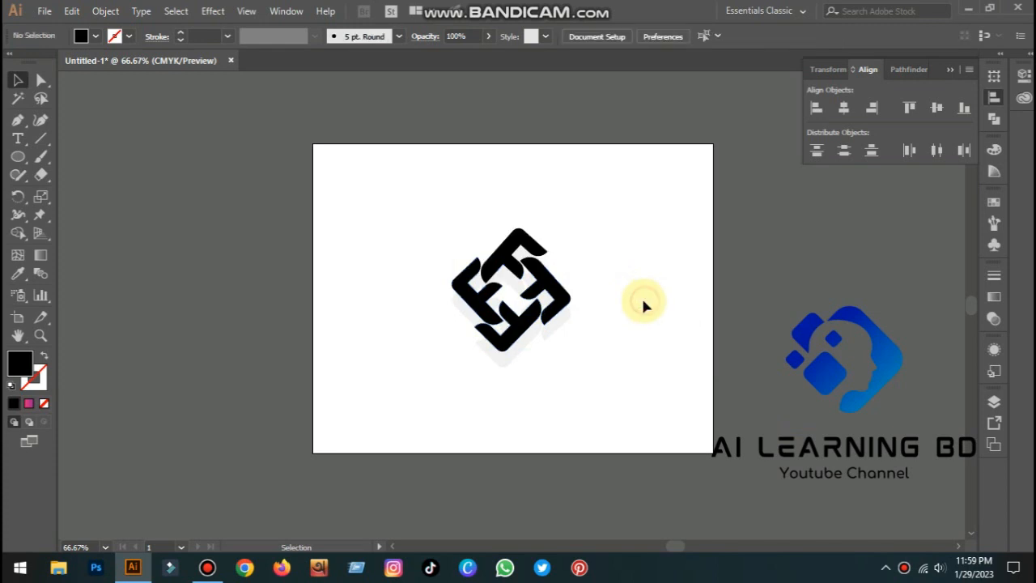
Raise the gray shadow copy's opacity to 39%
click(558, 333)
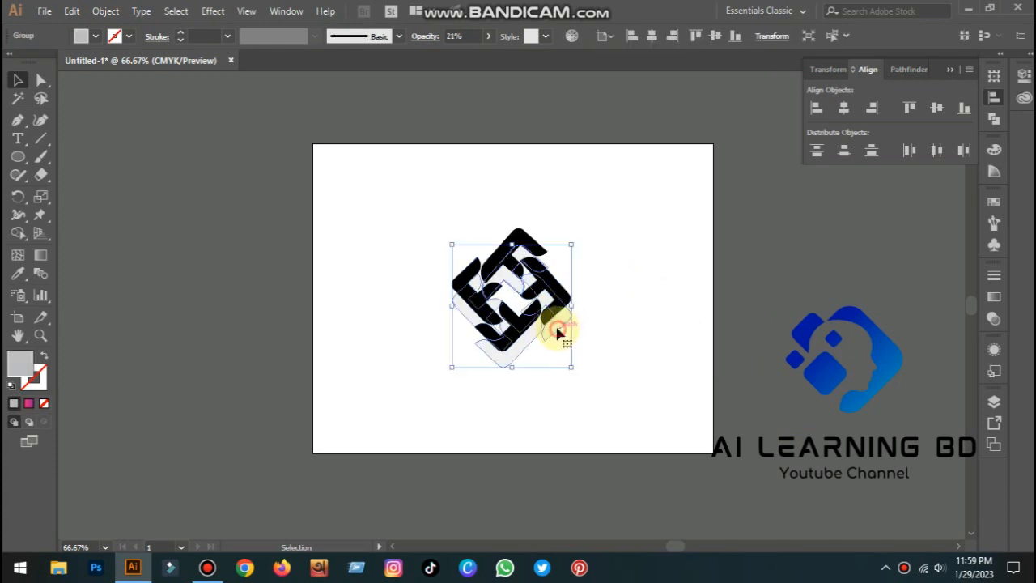
click(486, 37)
drag(454, 59, 450, 56)
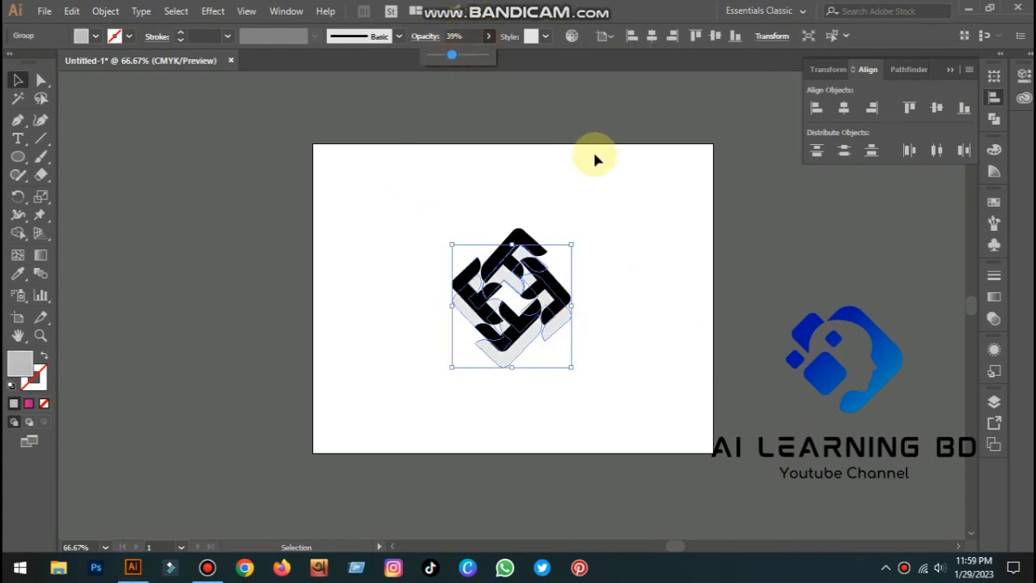
click(620, 180)
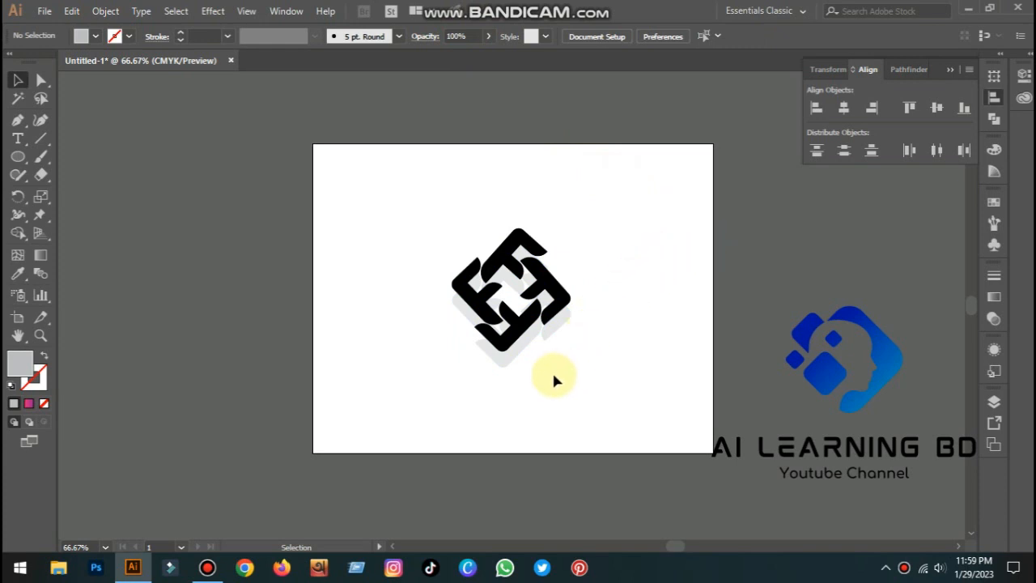
Group the black logo together with its gray shadow
drag(420, 229, 647, 432)
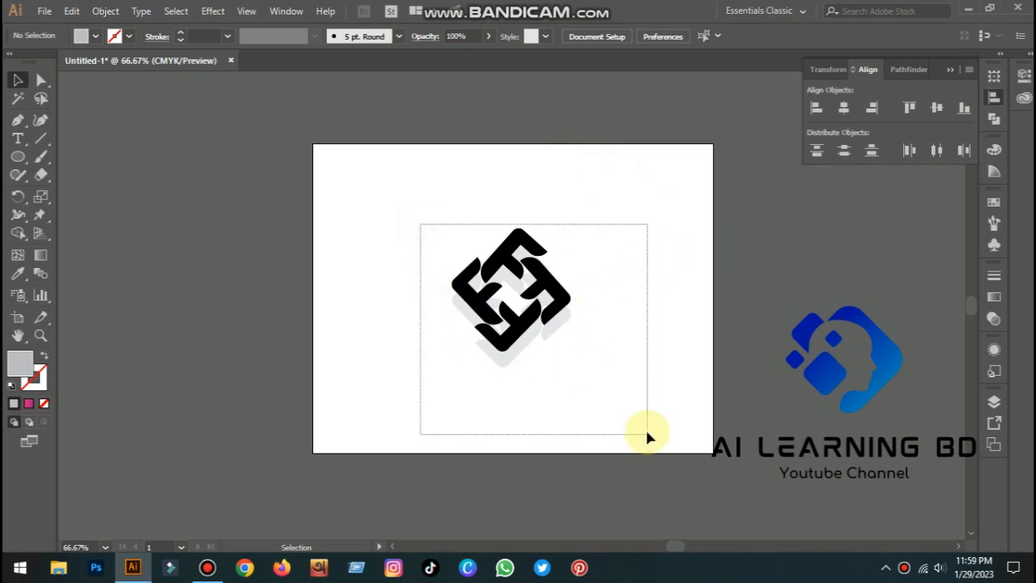
right_click(564, 301)
click(618, 396)
click(663, 365)
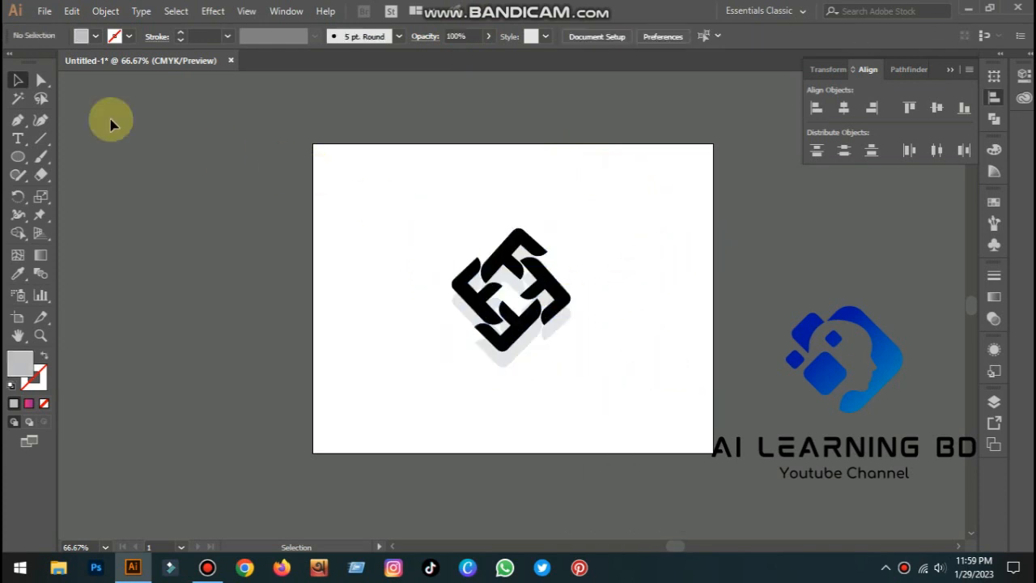
Draw a gray rectangle with the Rectangle tool covering the area around the logo
click(17, 157)
drag(20, 161, 69, 154)
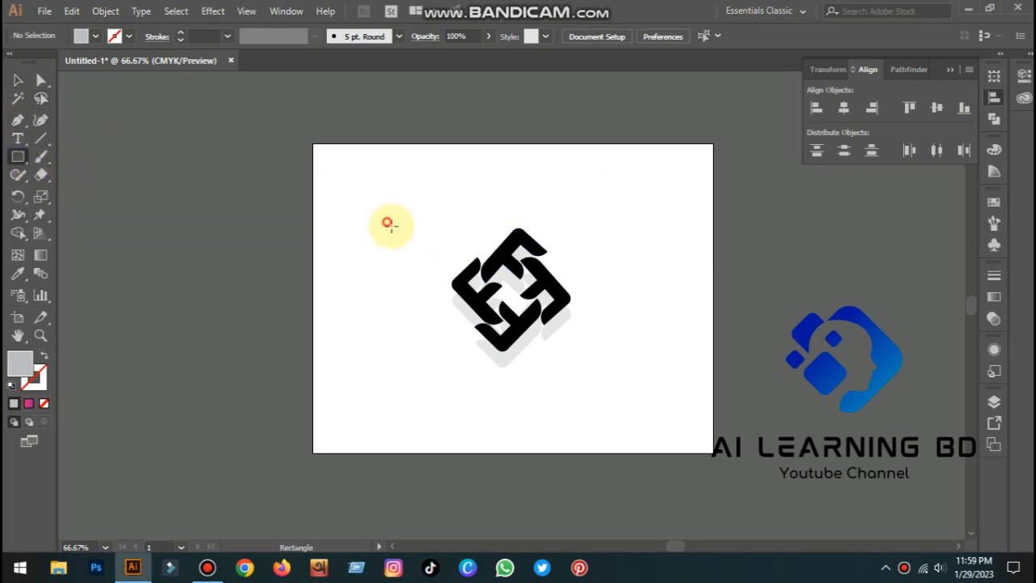
drag(388, 223, 636, 393)
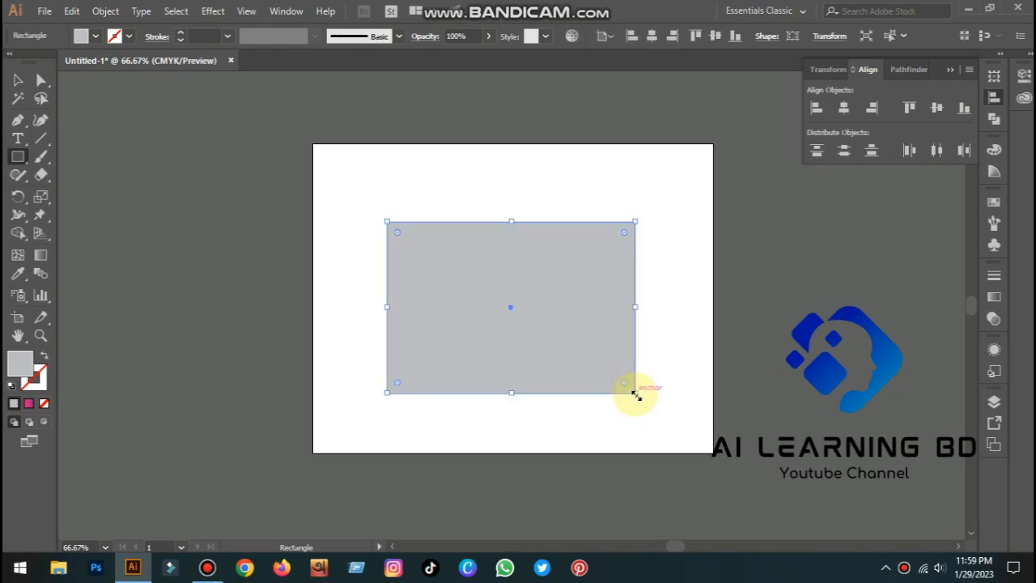
Send the gray rectangle to the back behind the logo
right_click(553, 324)
mouse_move(624, 244)
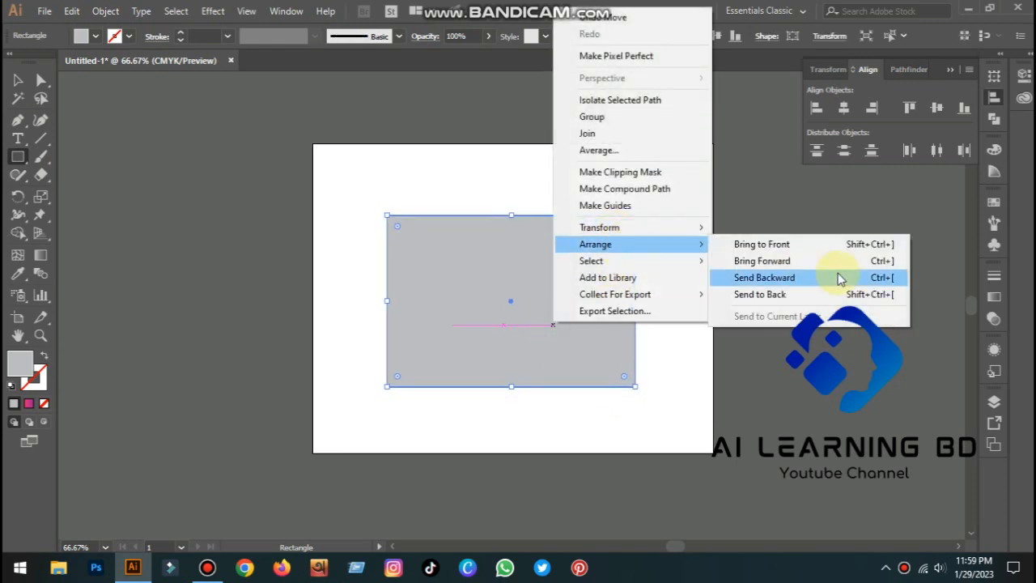
click(824, 293)
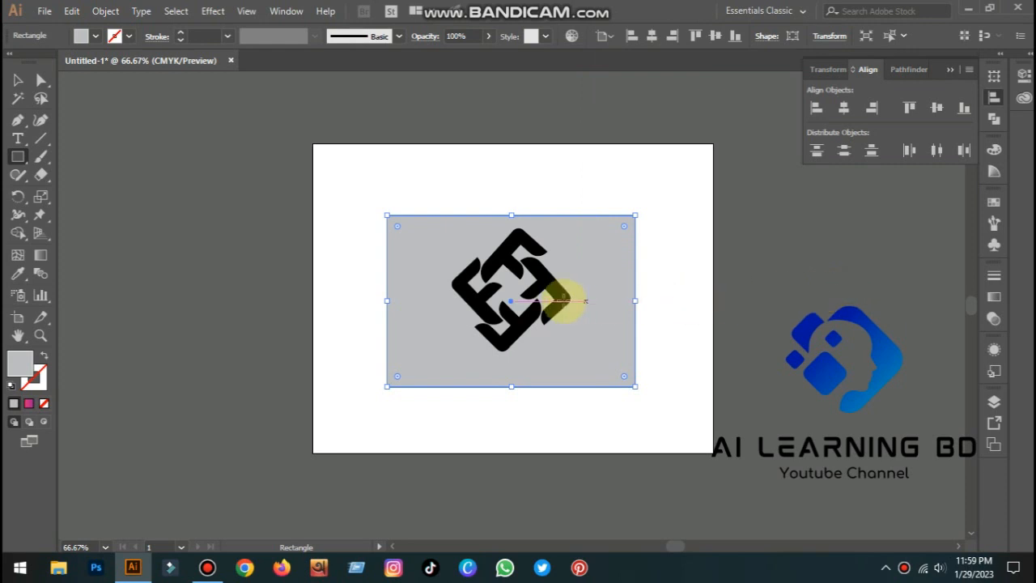
right_click(598, 288)
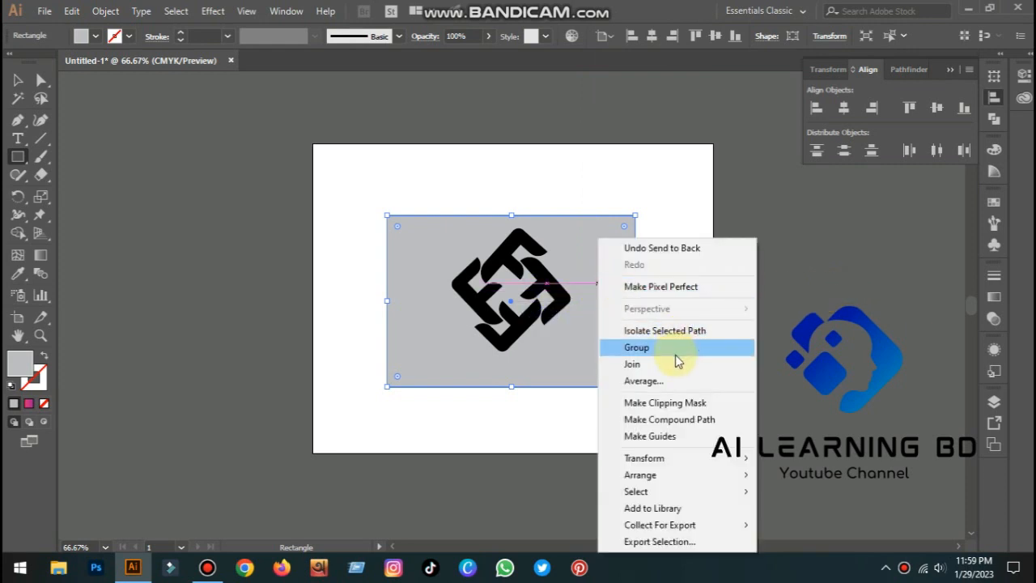
mouse_move(687, 472)
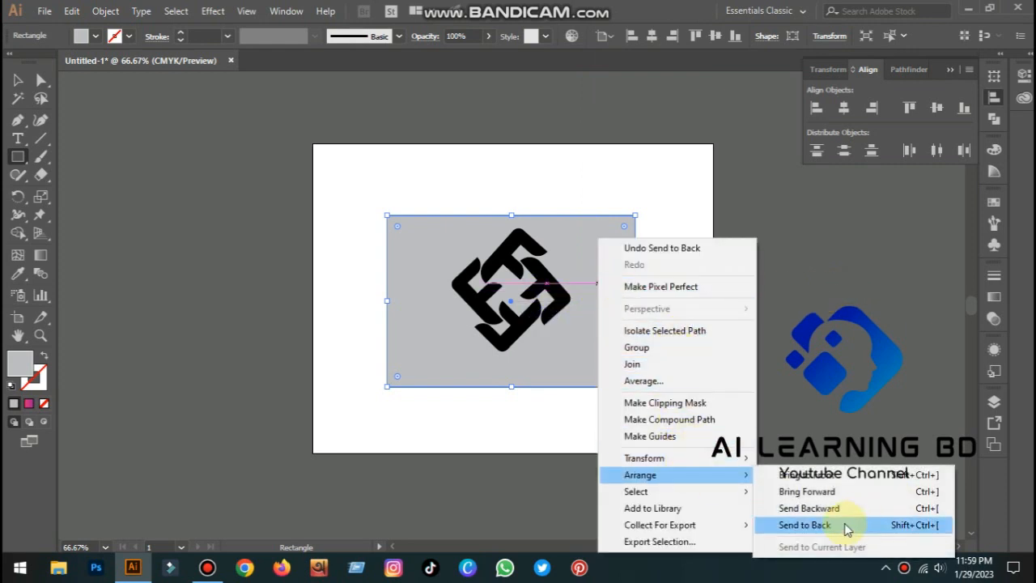
click(847, 528)
Ungroup the logo and shadow group
click(19, 81)
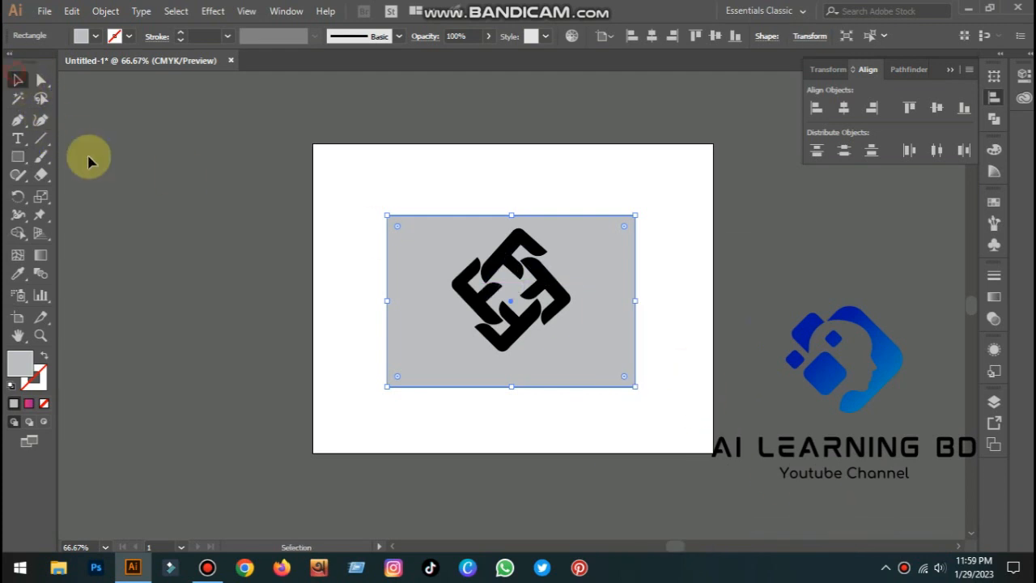
click(89, 161)
click(549, 334)
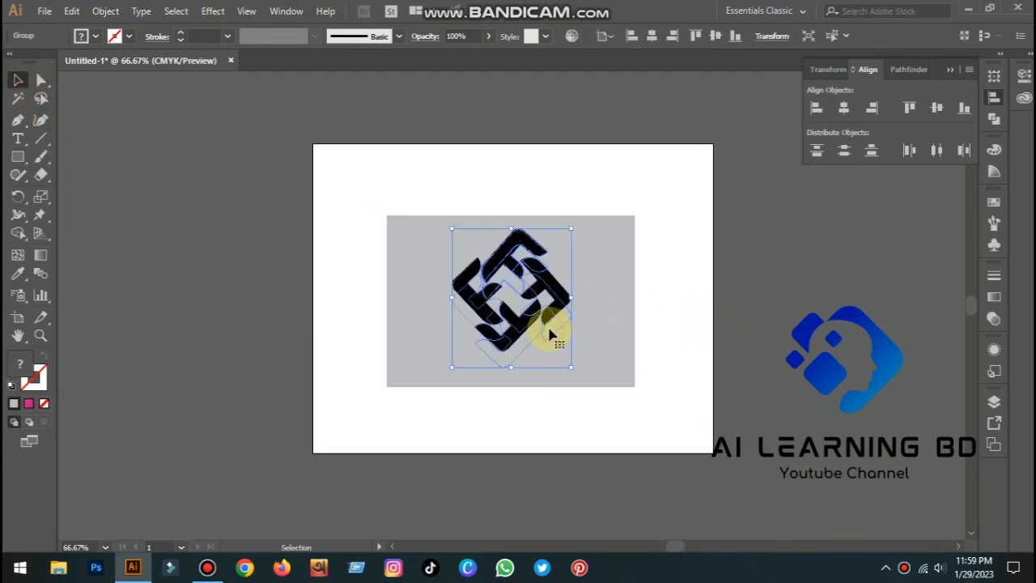
right_click(548, 335)
click(598, 212)
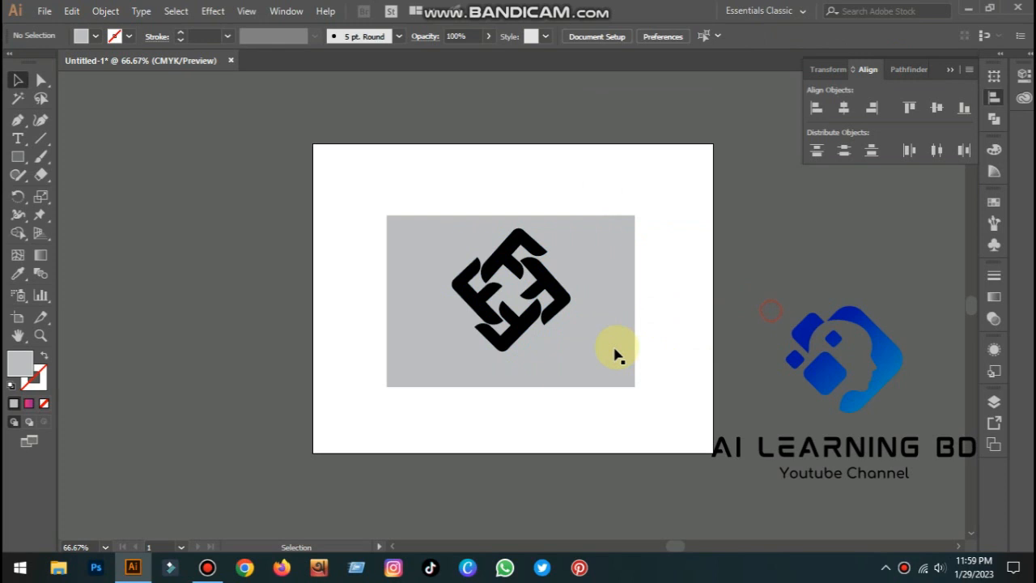
Fill the shadow copy with a darker gray swatch
click(555, 331)
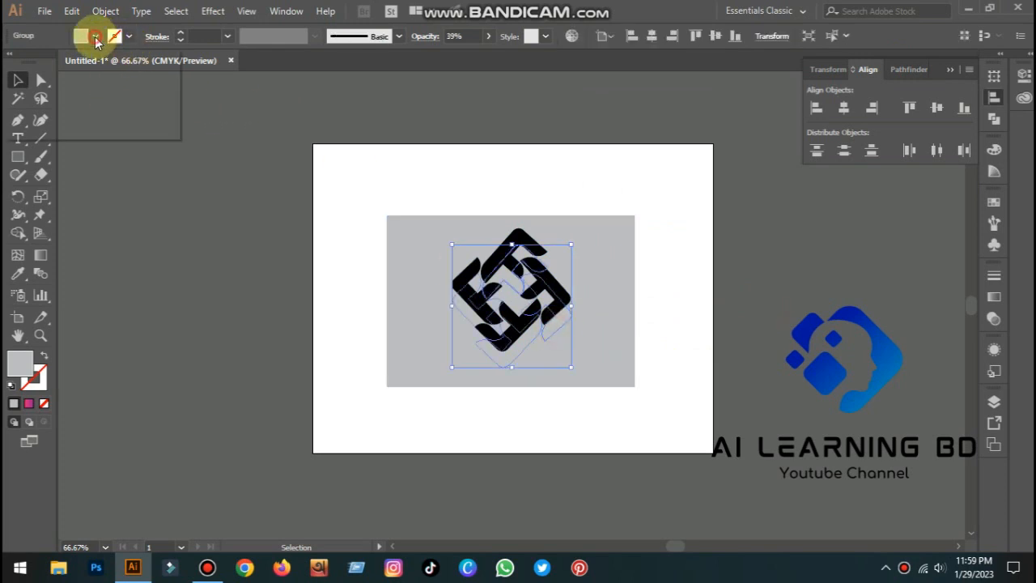
click(95, 36)
click(43, 107)
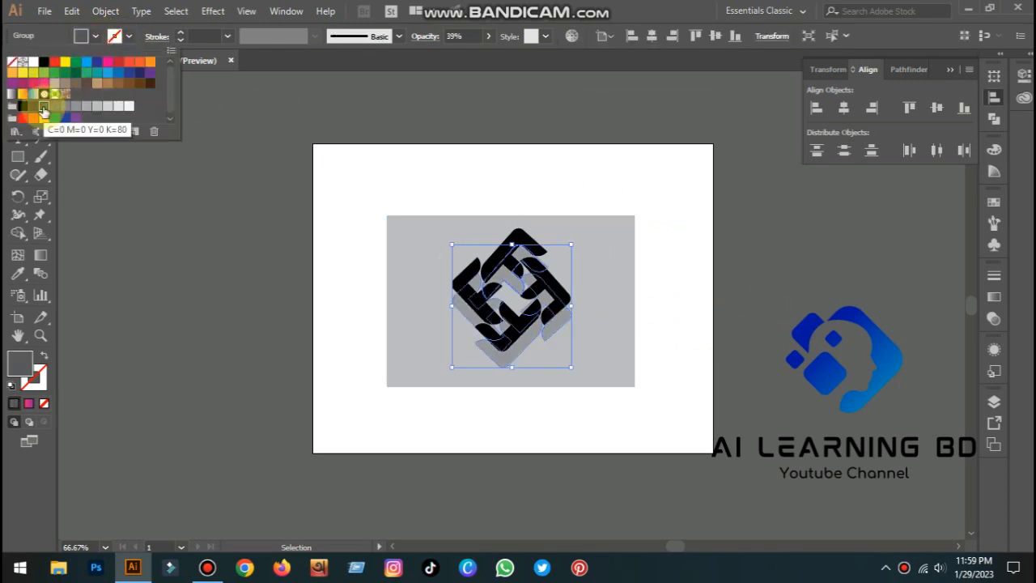
click(33, 107)
click(775, 323)
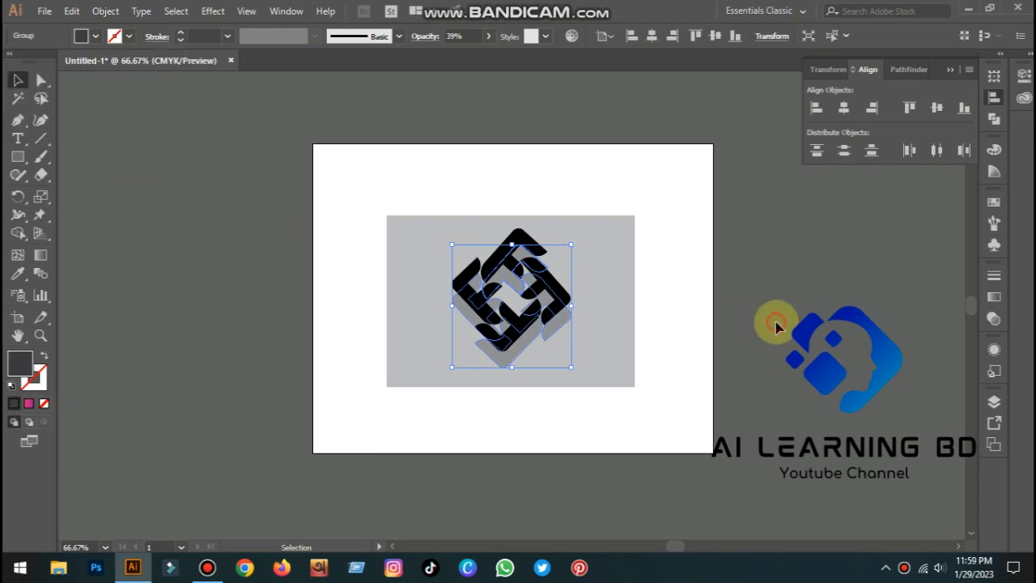
click(775, 323)
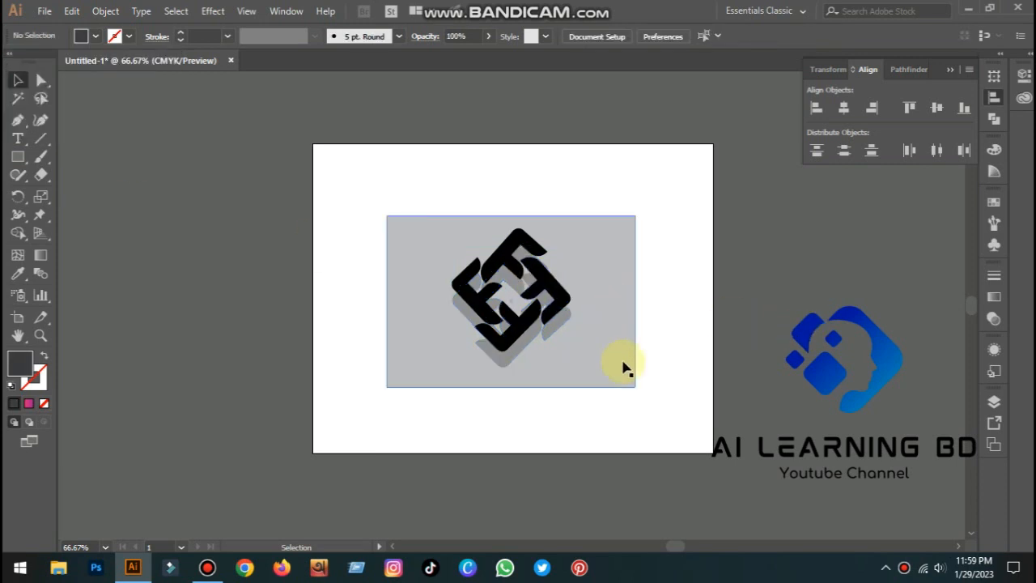